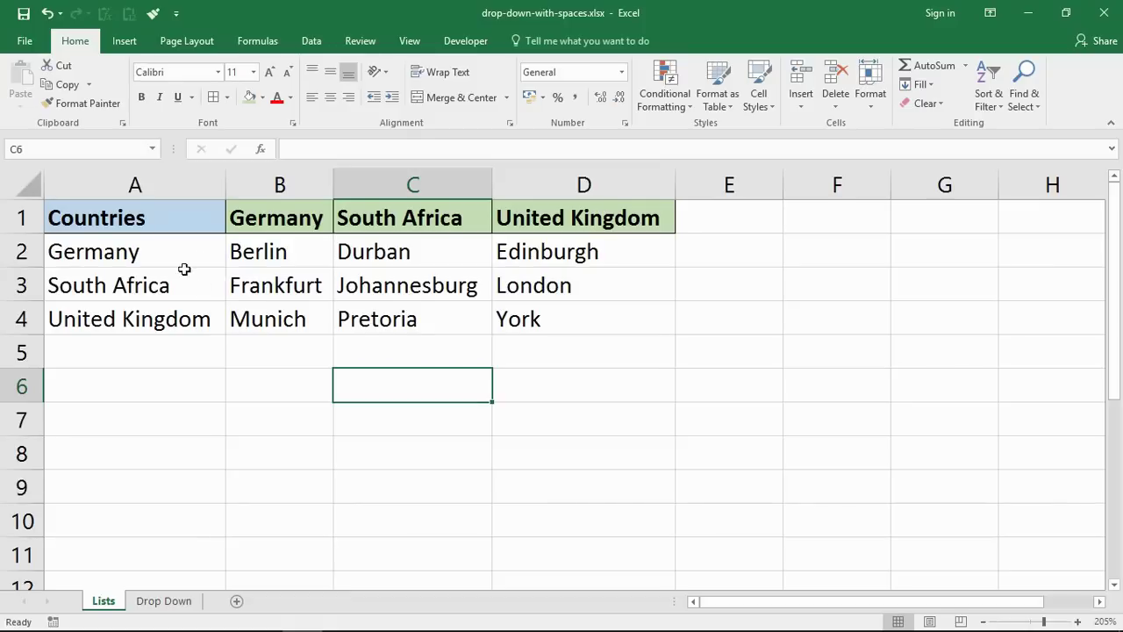
- Highlight the country list and the Germany, South Africa and United Kingdom city lists on Lists
left_click_drag(184, 244, 171, 340)
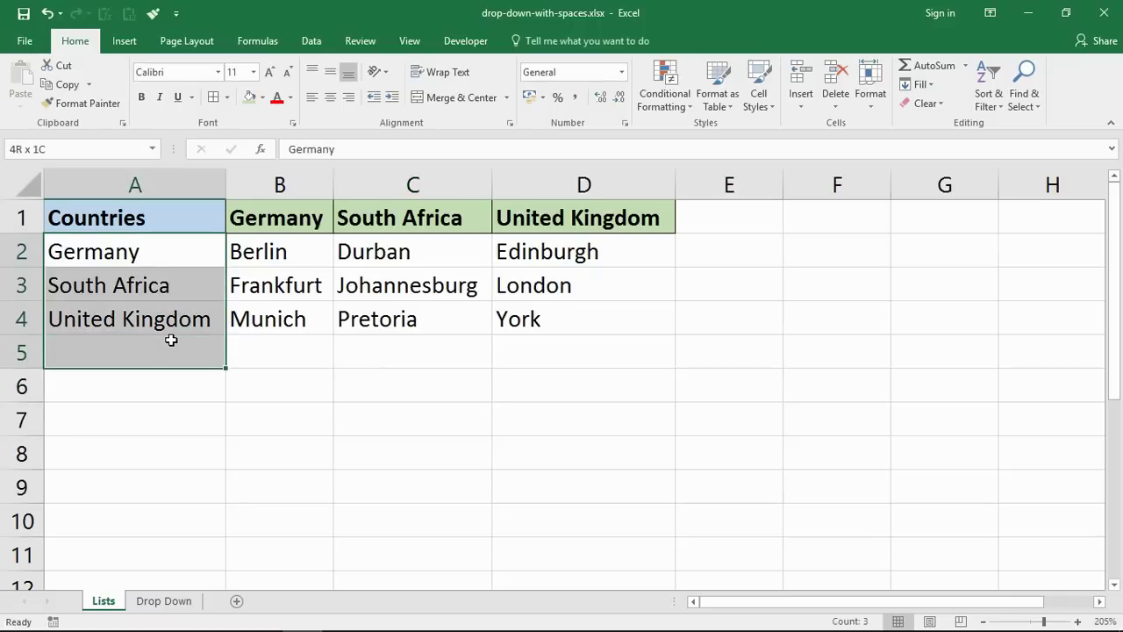
left_click_drag(284, 238, 284, 308)
left_click_drag(386, 253, 408, 317)
left_click_drag(522, 251, 511, 319)
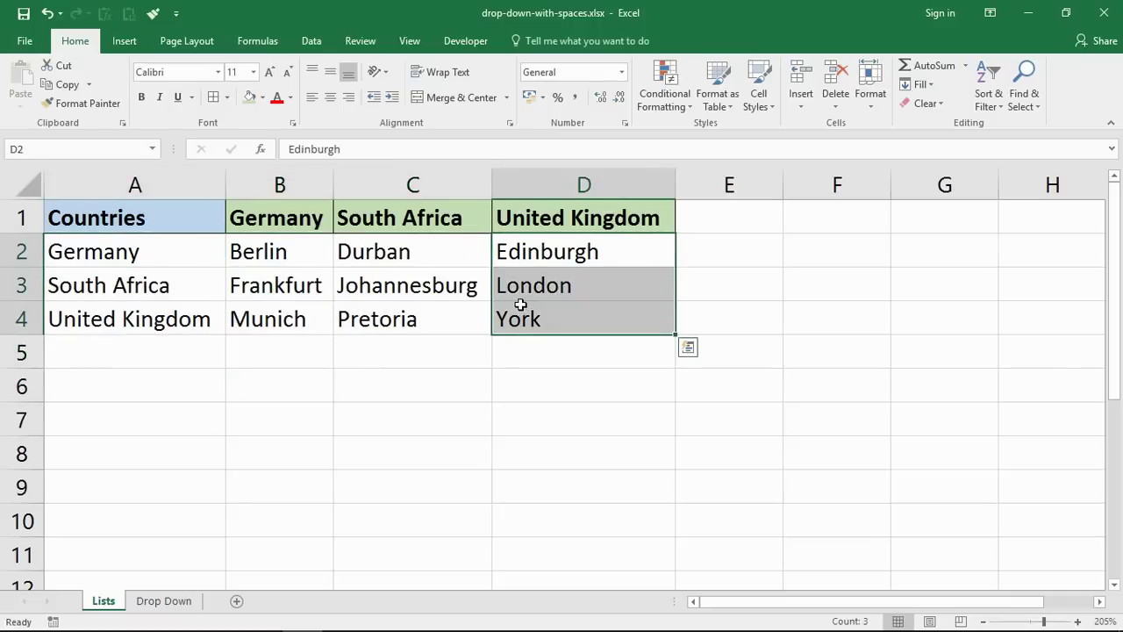
left_click(439, 332)
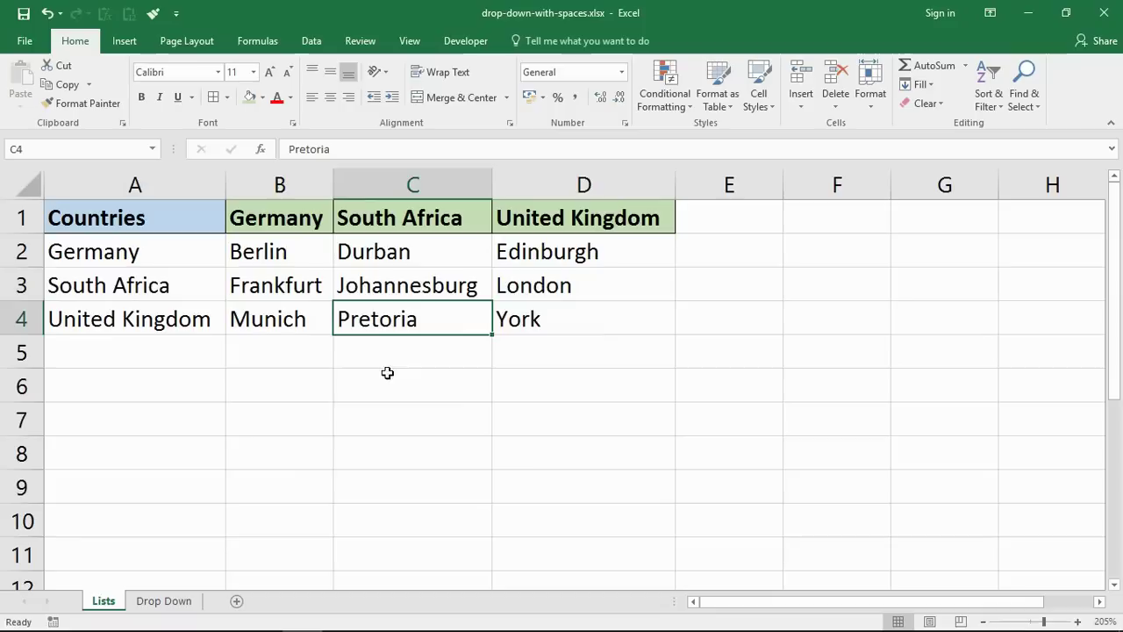
- Show cells A2 and B2 on Drop Down as the dropdown targets, then return to Lists
left_click(183, 604)
left_click(253, 397)
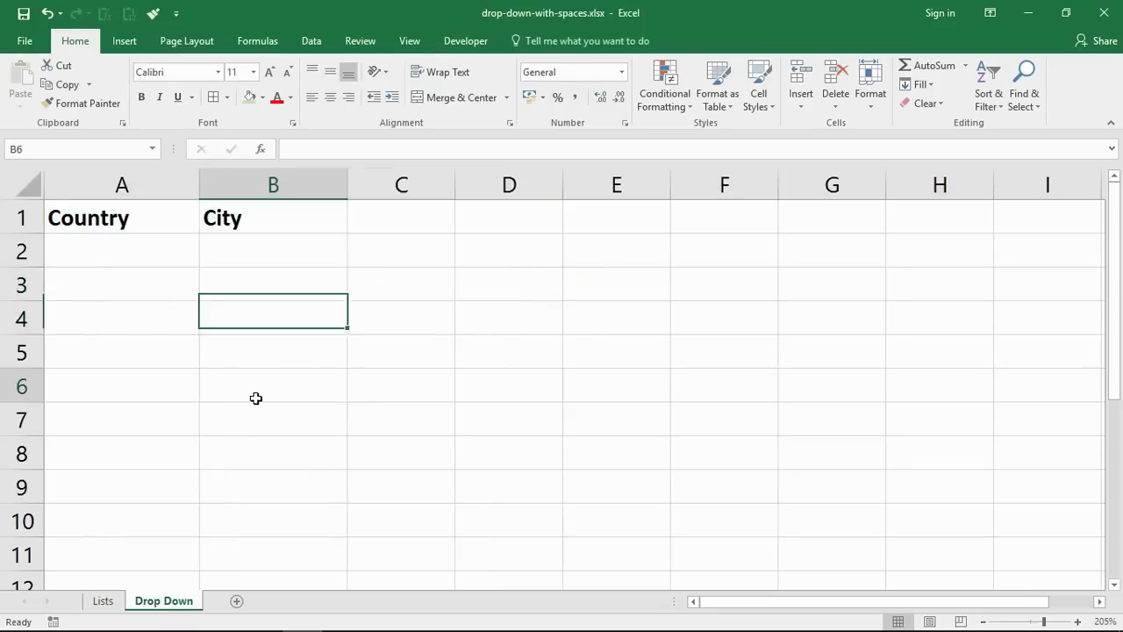
left_click(181, 258)
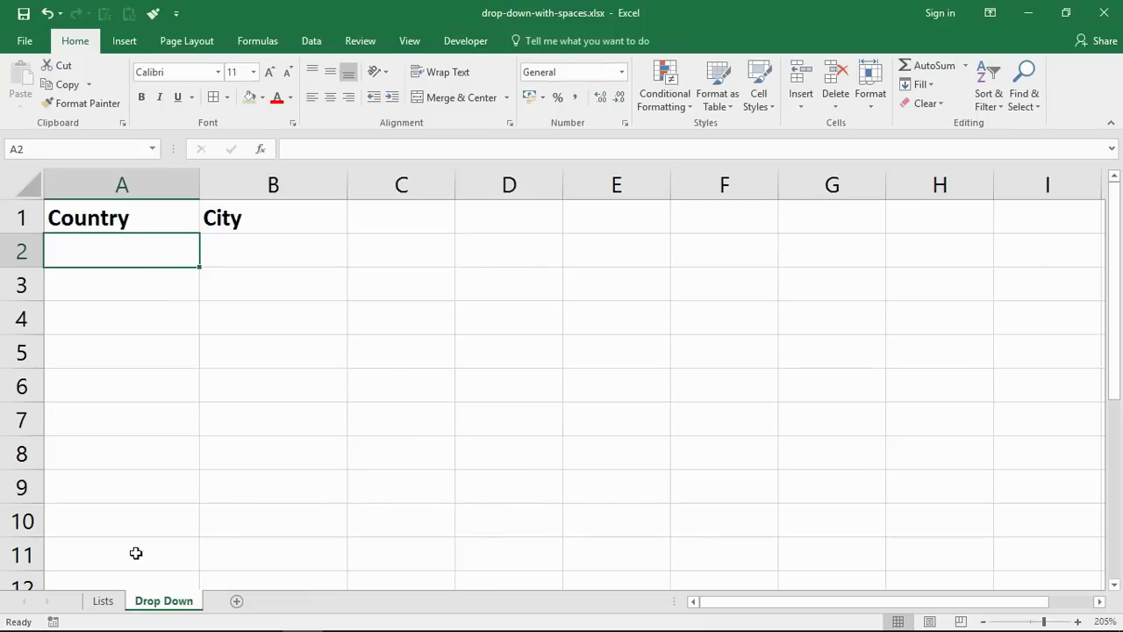
left_click(103, 600)
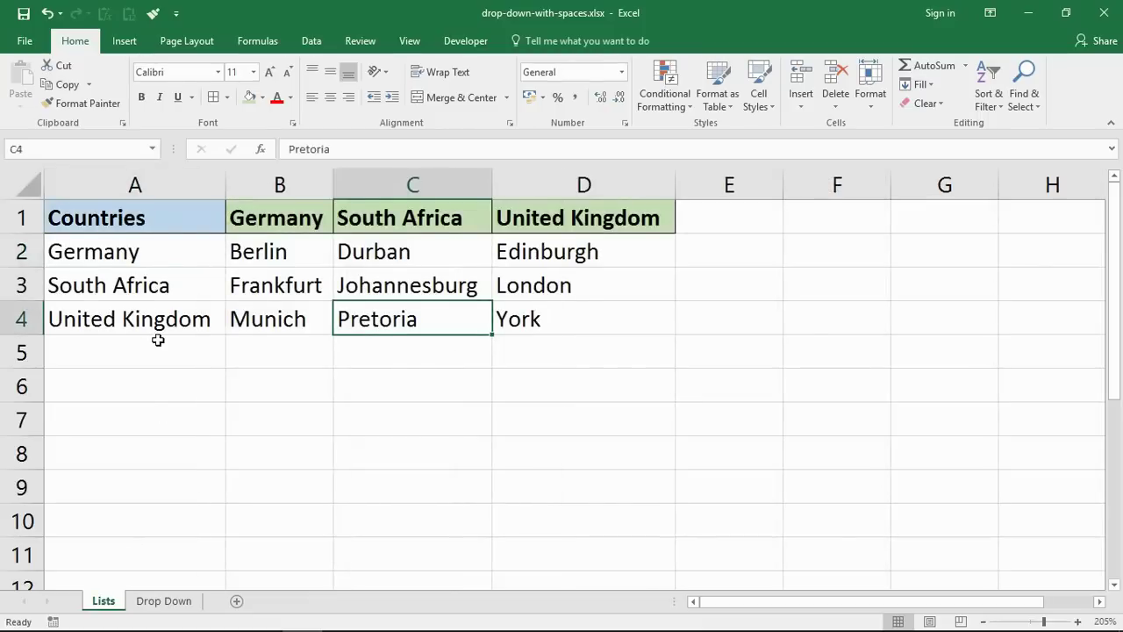
left_click(161, 601)
left_click(257, 253)
left_click(153, 245)
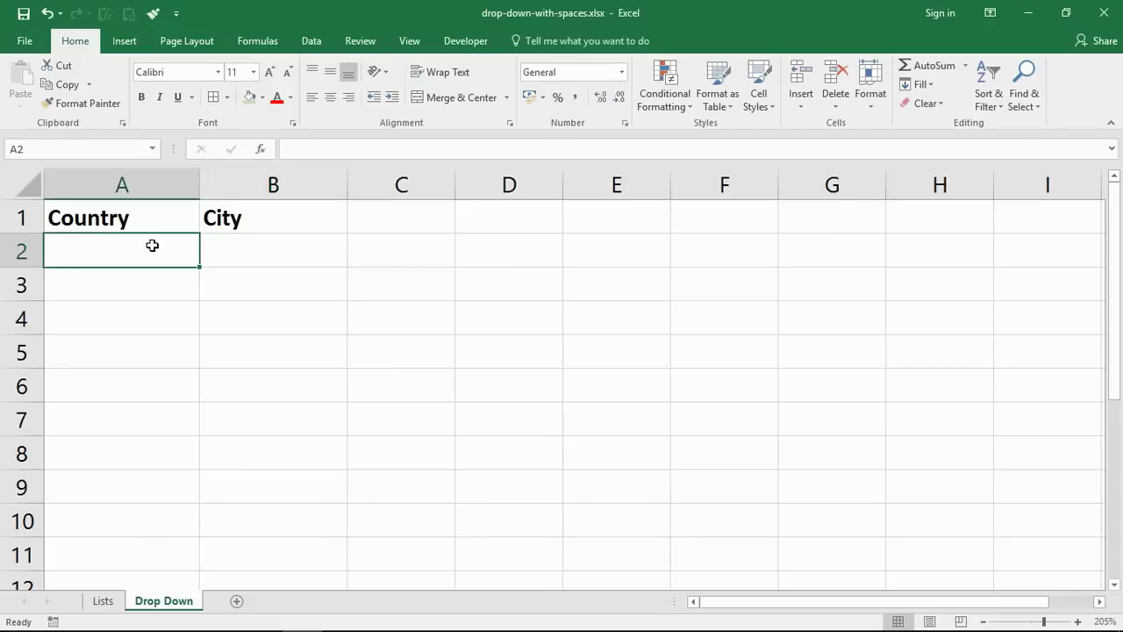
left_click(106, 602)
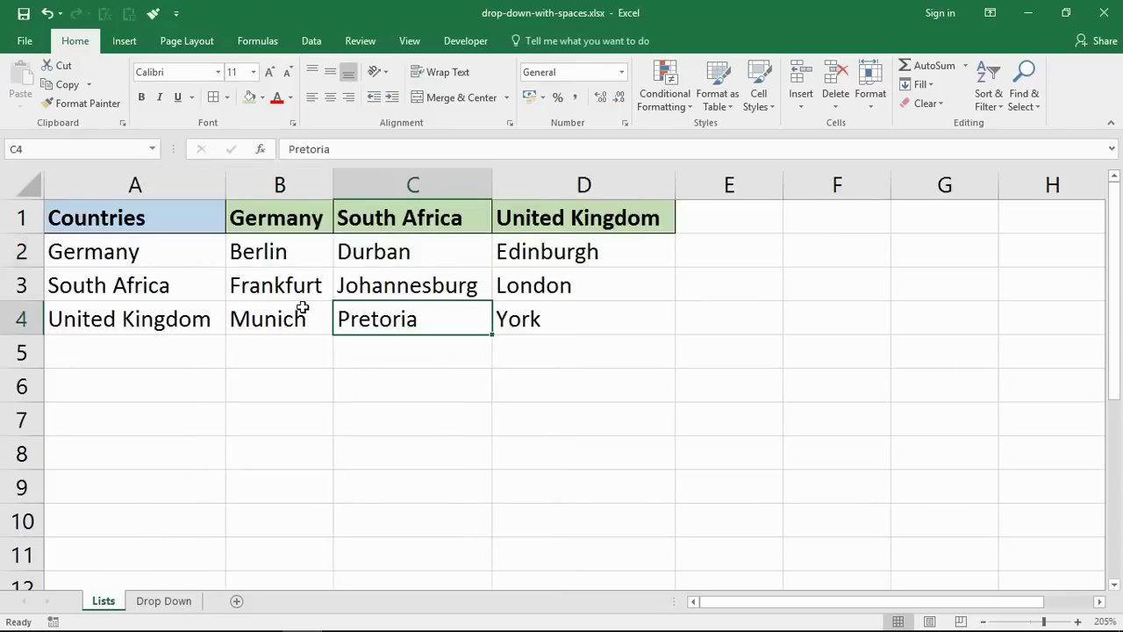
- Reselect the countries and Germany city ranges to show their existing names
left_click_drag(269, 251, 281, 315)
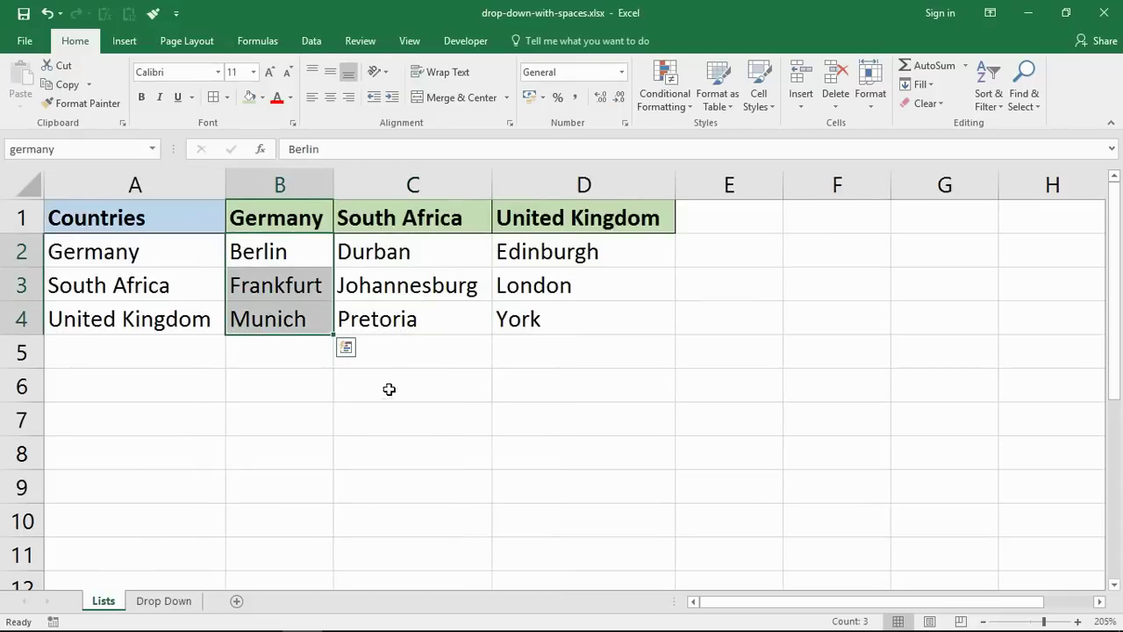
left_click_drag(397, 253, 401, 316)
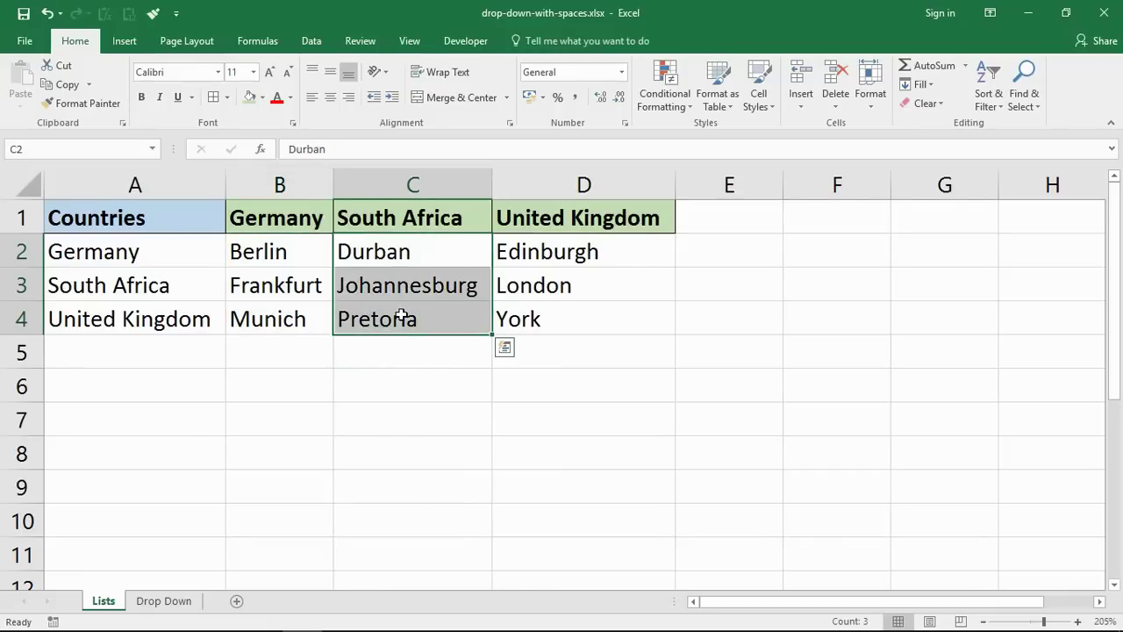
left_click(448, 378)
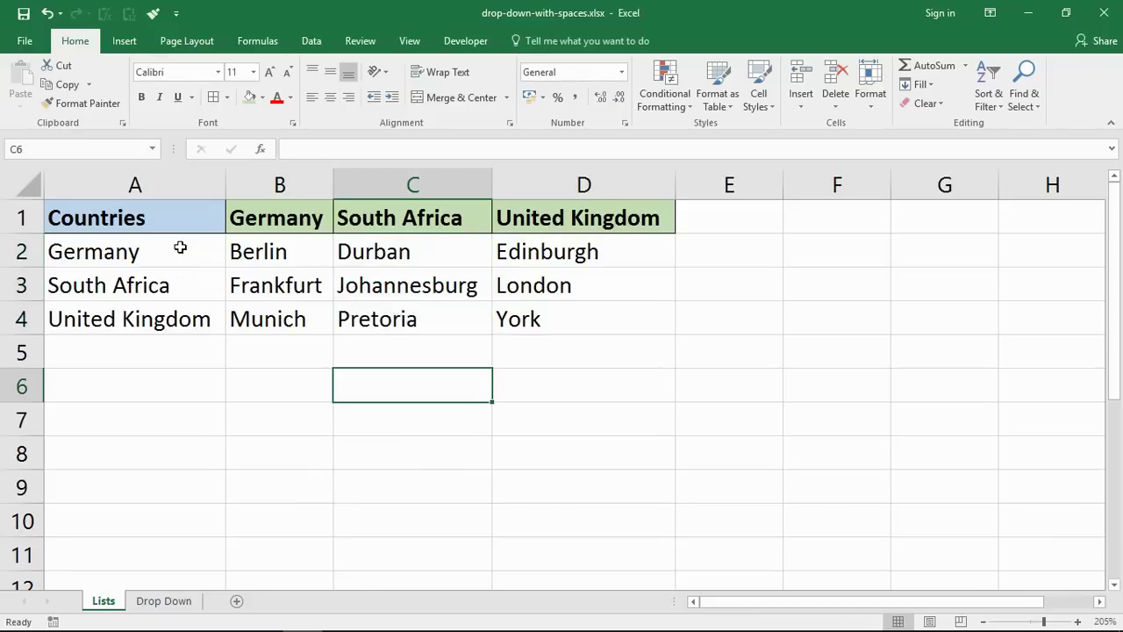
left_click_drag(180, 252, 167, 319)
left_click_drag(315, 248, 314, 312)
left_click_drag(152, 254, 143, 322)
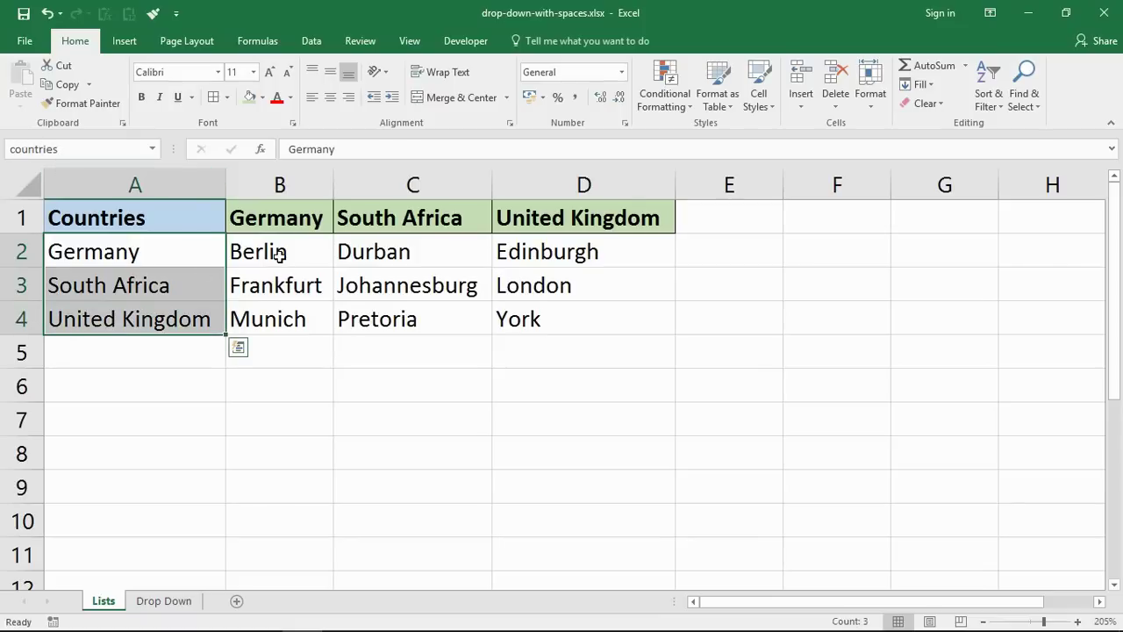
left_click_drag(243, 254, 278, 316)
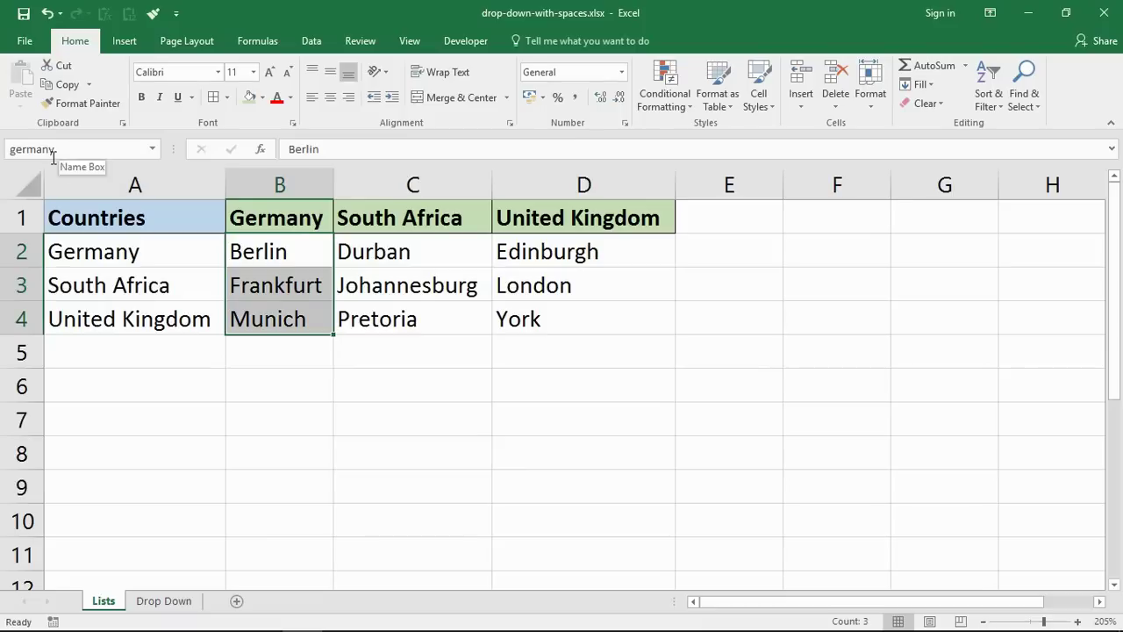
- Select the South Africa cities C2:C4 and enter the name 'south africa', triggering the error
left_click(421, 263)
left_click_drag(420, 266, 416, 308)
left_click_drag(421, 253, 416, 306)
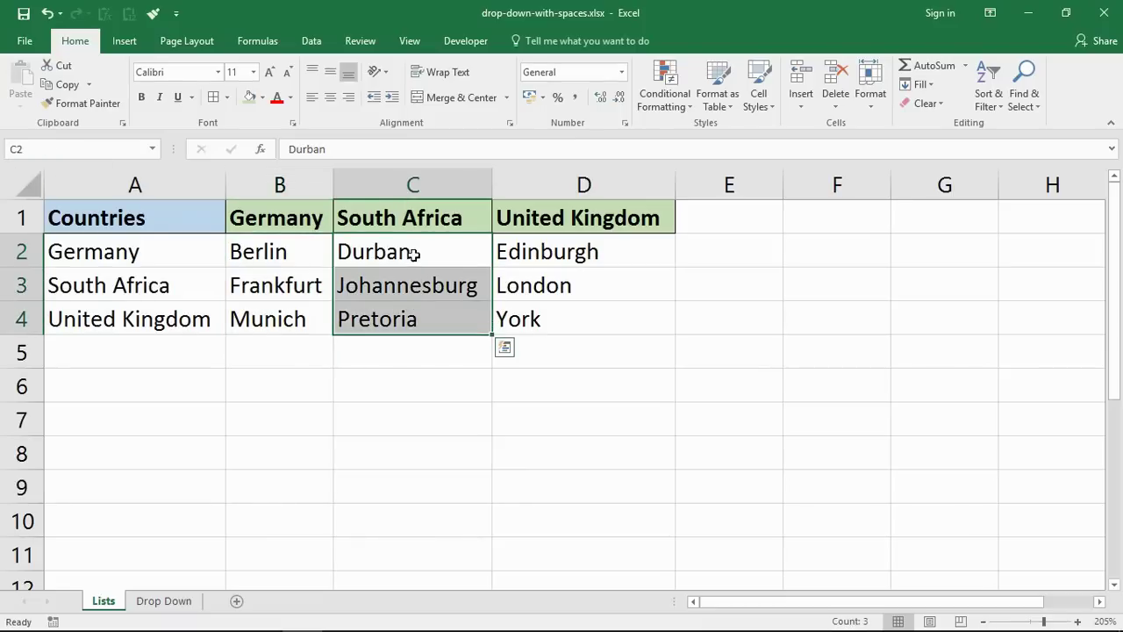
left_click_drag(415, 254, 409, 321)
left_click(84, 150)
type("south africa")
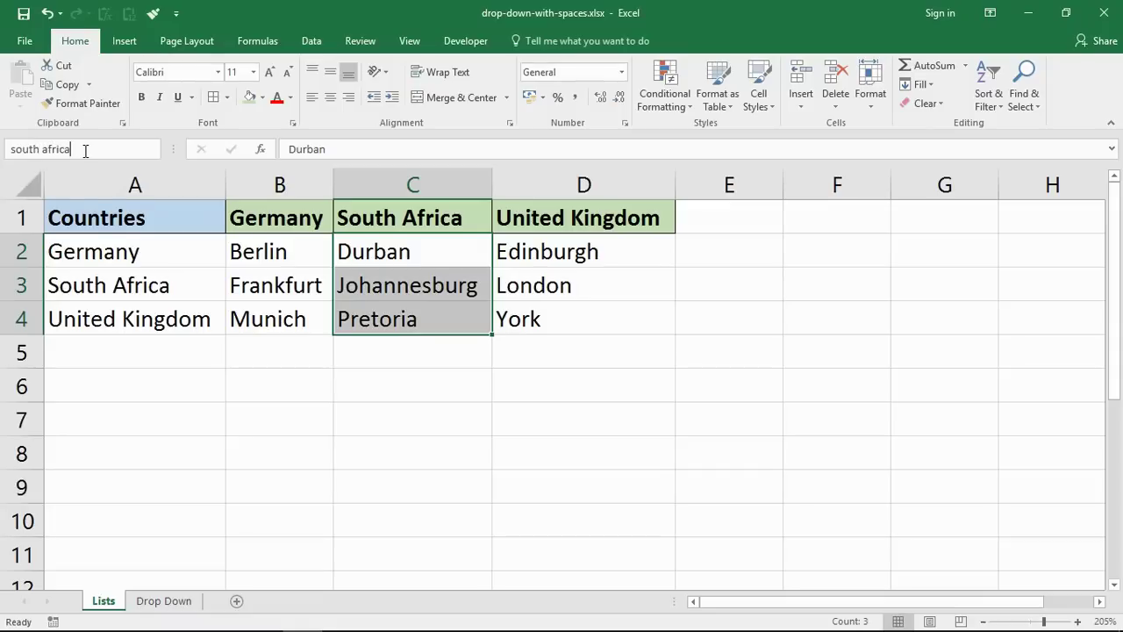
key("Return")
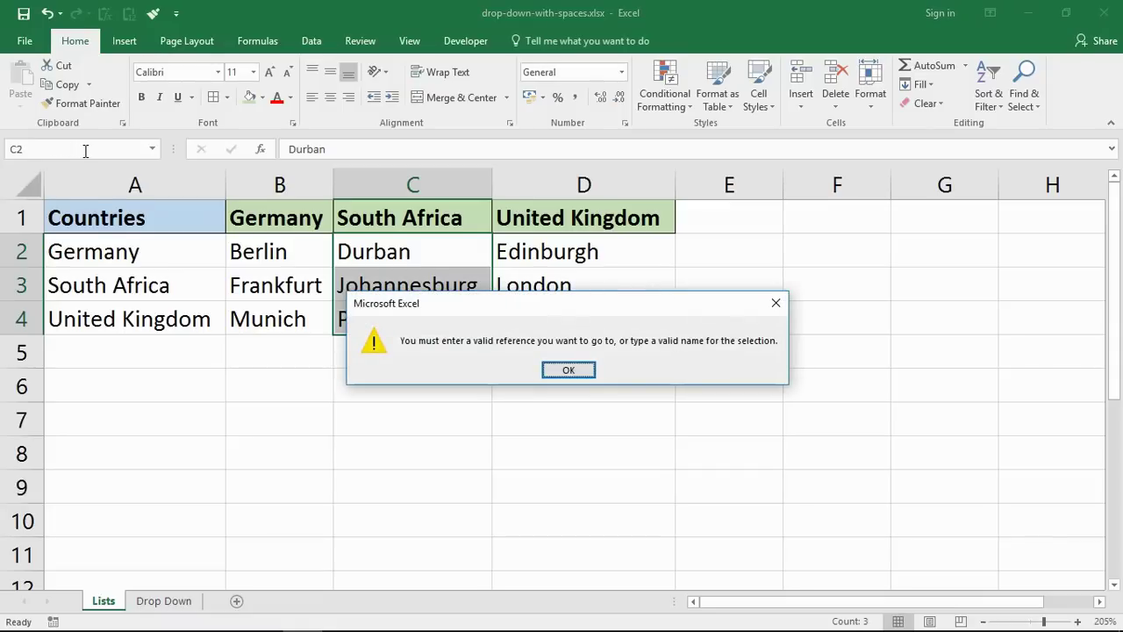
- Dismiss the warning and name the South Africa cities southafrica
left_click(569, 369)
left_click(112, 152)
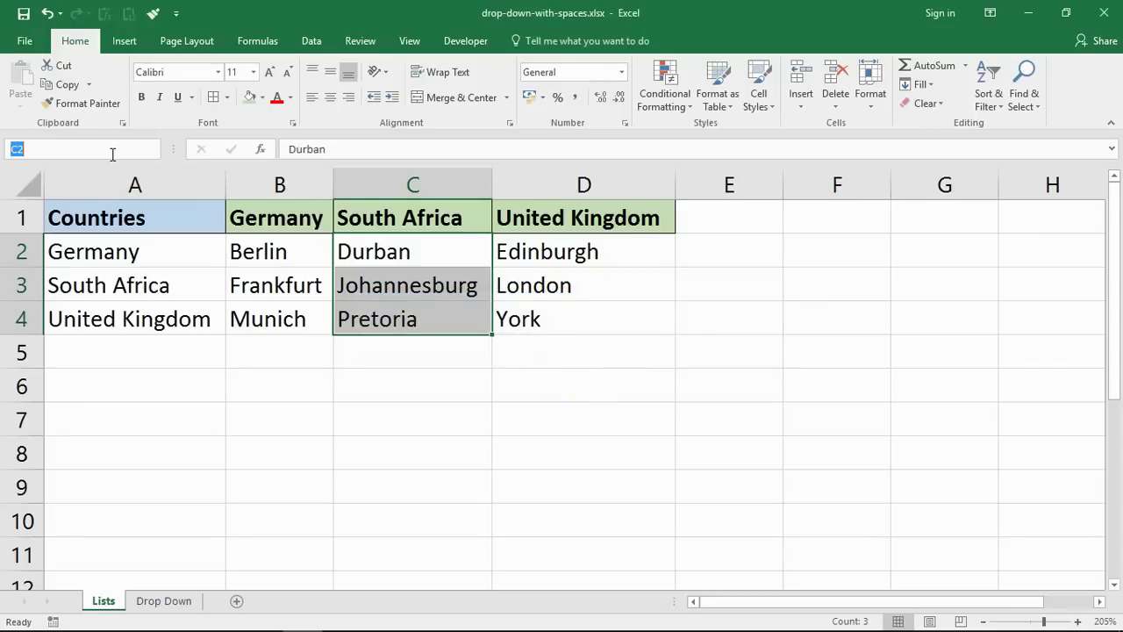
type("southafrica")
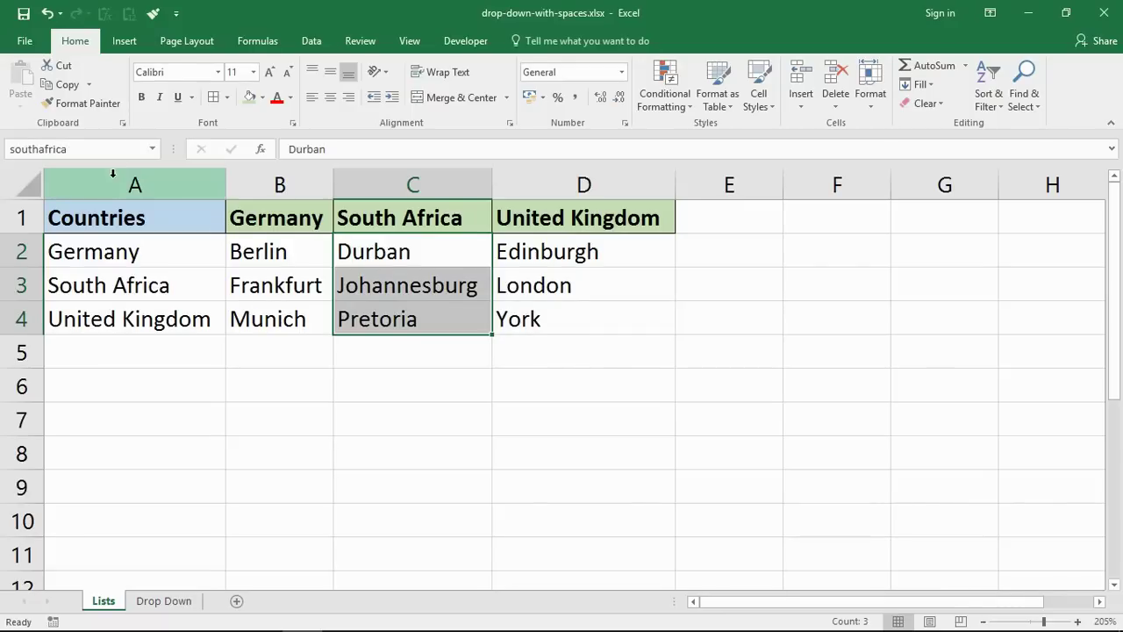
key("Return")
- Name the United Kingdom cities D2:D4 unitedkingdom
left_click(605, 250)
left_click_drag(605, 249, 606, 325)
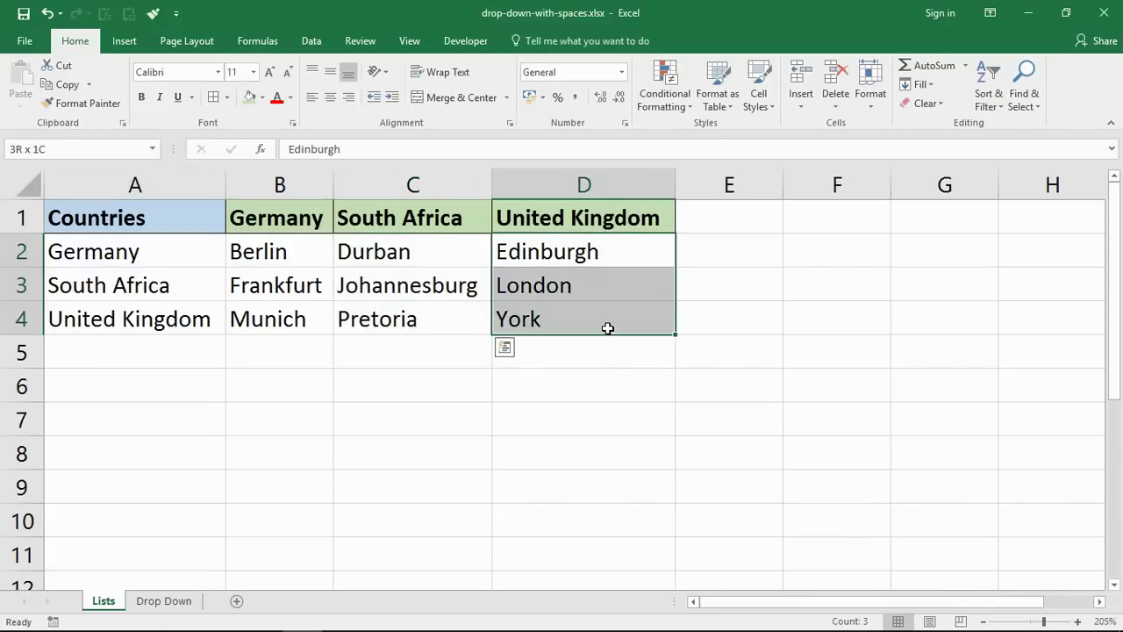
left_click(126, 150)
type("united")
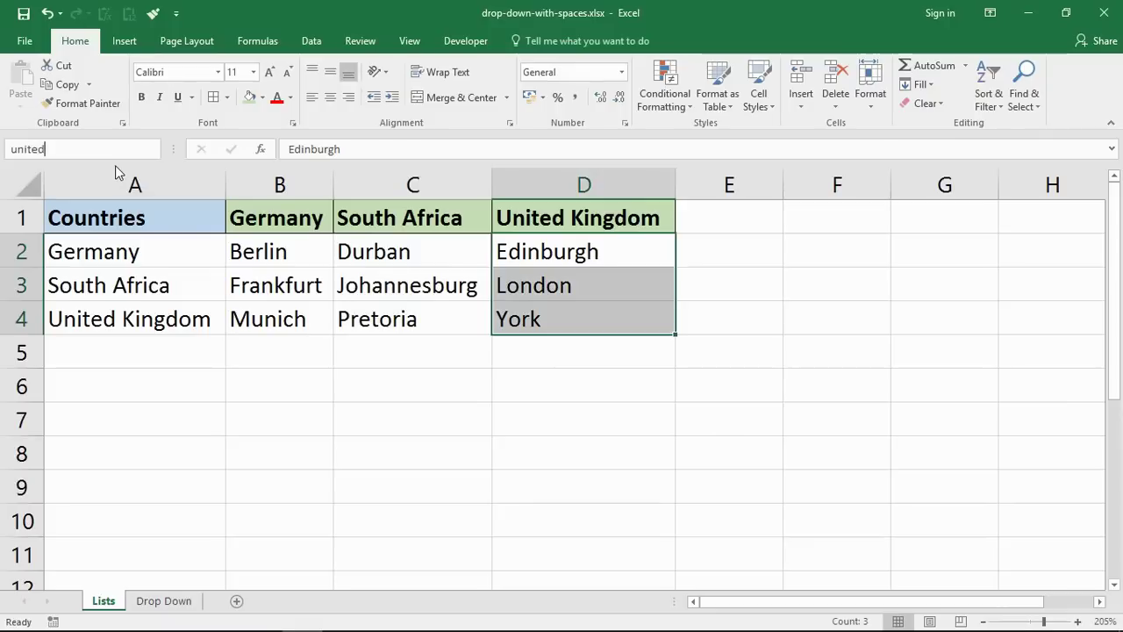
type("kingdom")
key("Return")
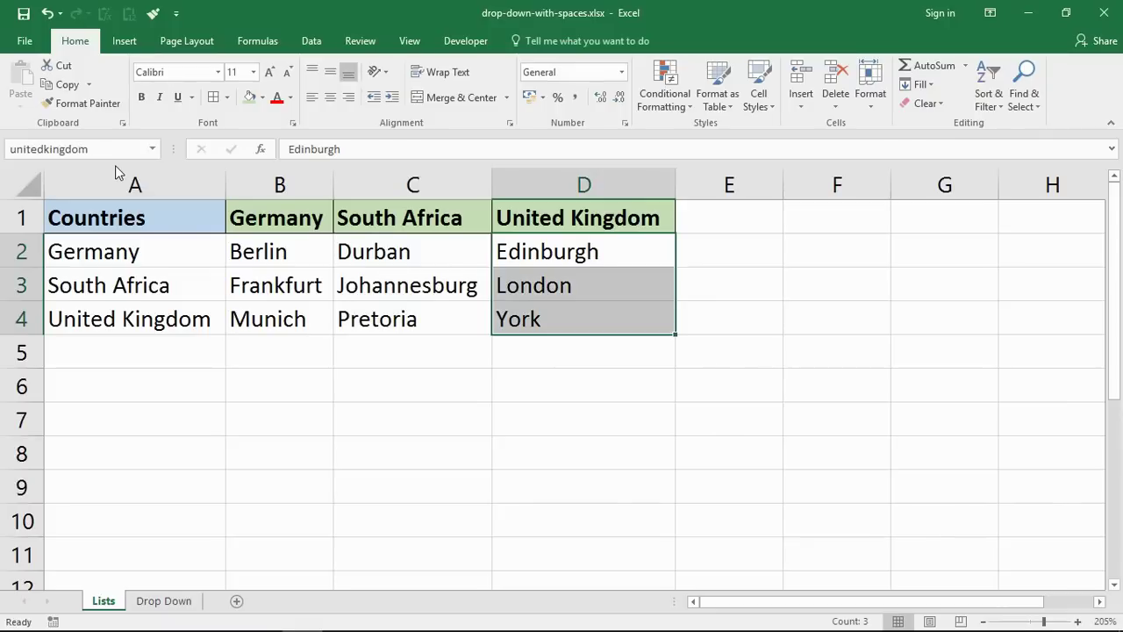
left_click(132, 251)
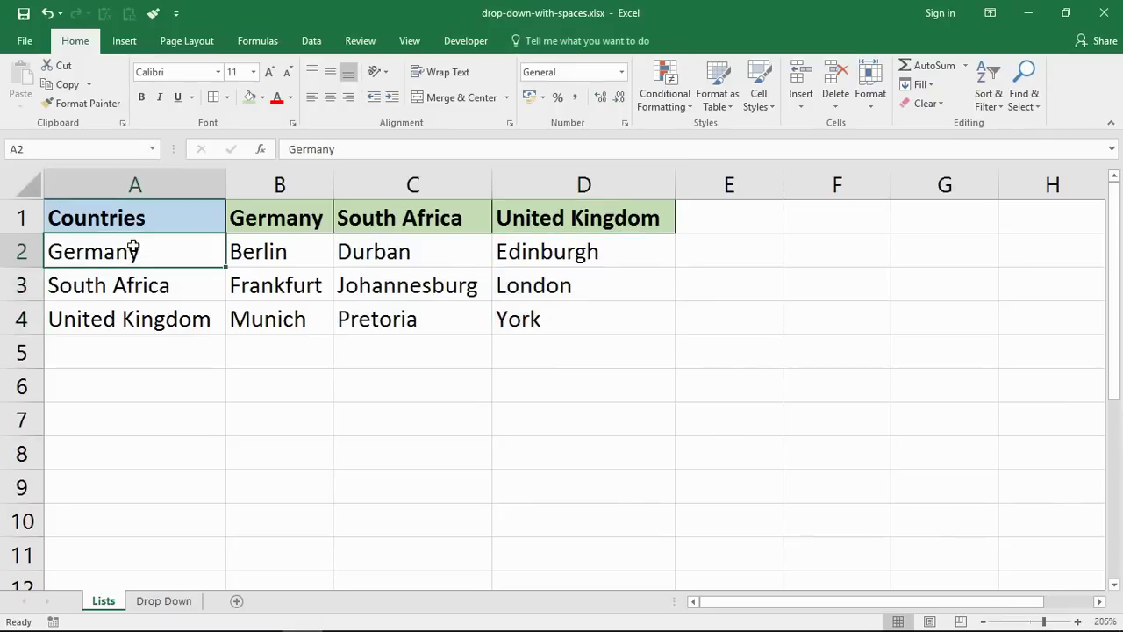
- Go to the Drop Down sheet and select cell A2 under the Country heading
left_click(163, 601)
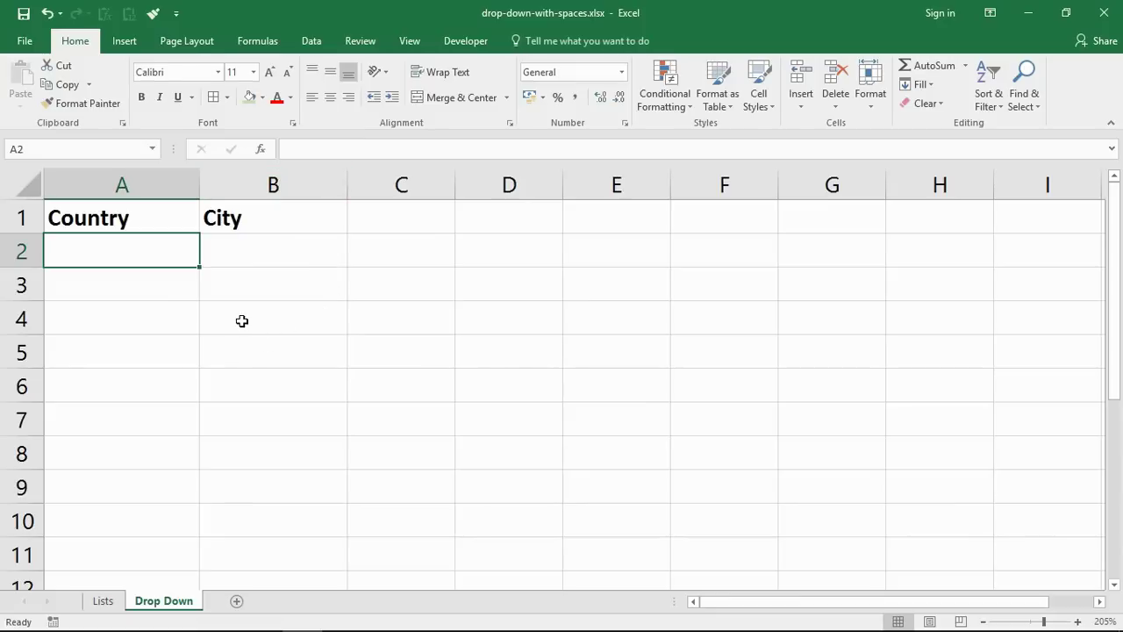
left_click_drag(174, 245, 156, 518)
left_click(146, 250)
- Add a List validation to A2 with source =countries, then check the countries range A2:A4
left_click(321, 44)
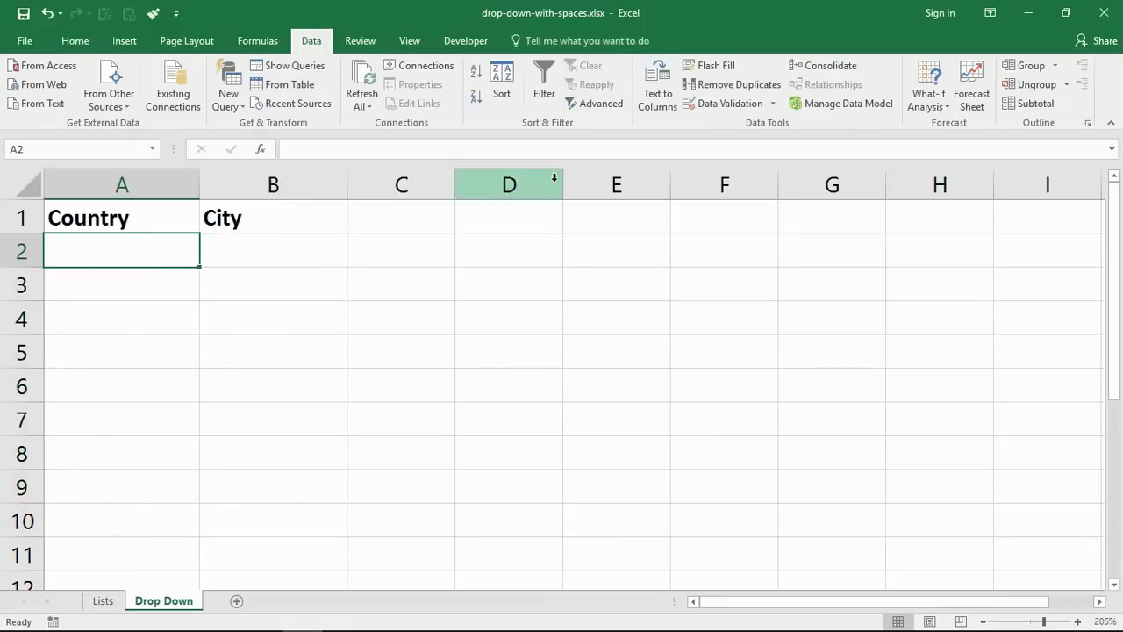
left_click(720, 104)
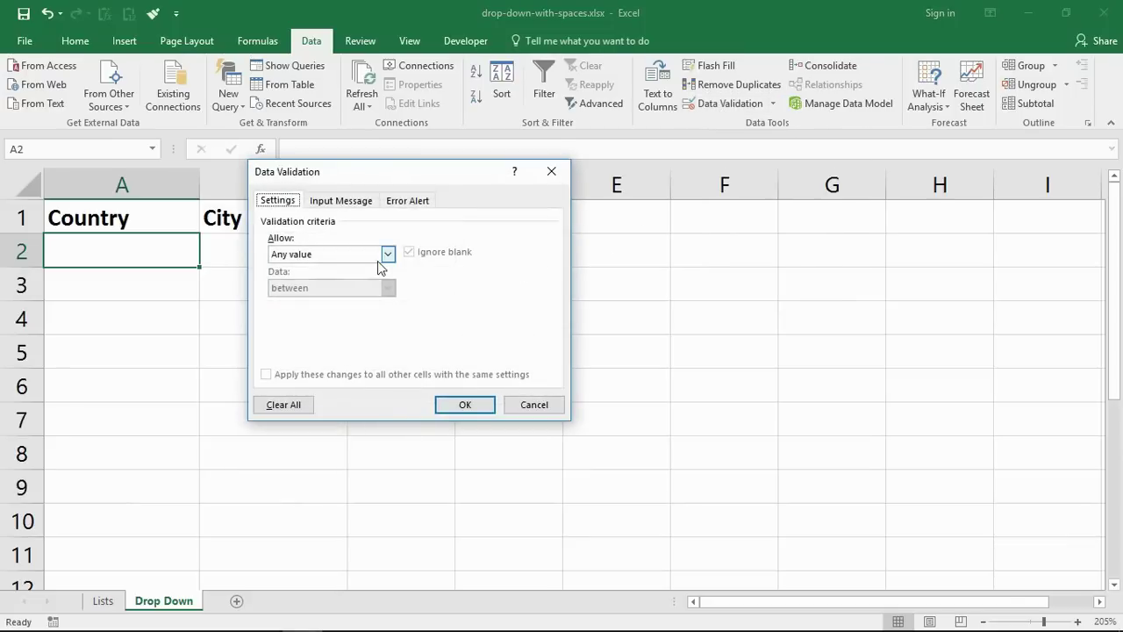
left_click(386, 254)
left_click(352, 296)
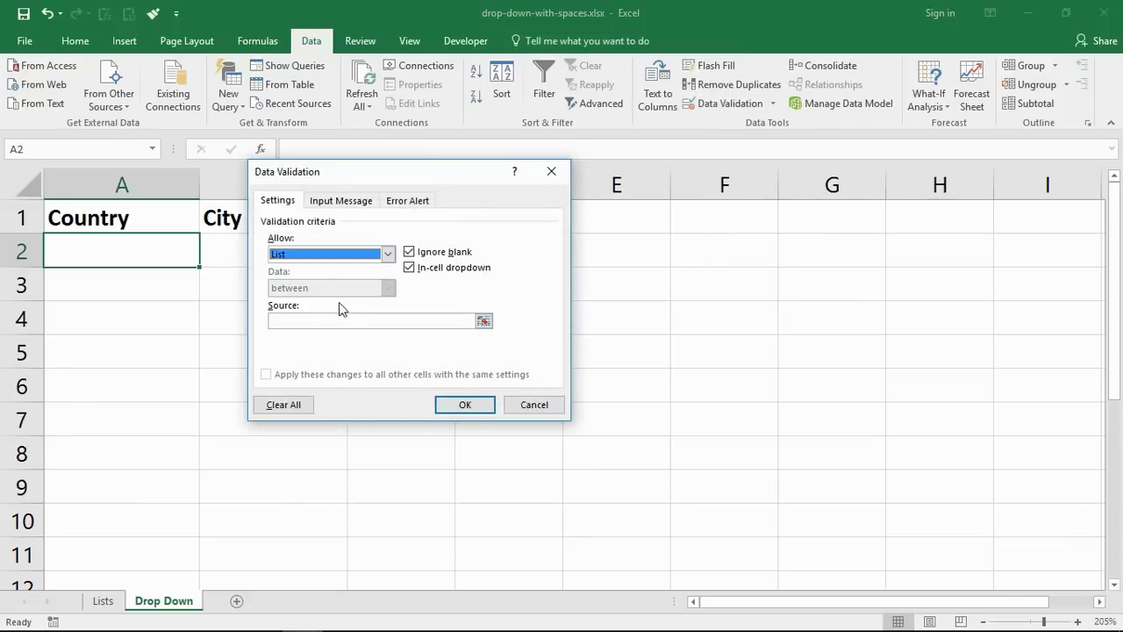
left_click(336, 320)
type("=countries")
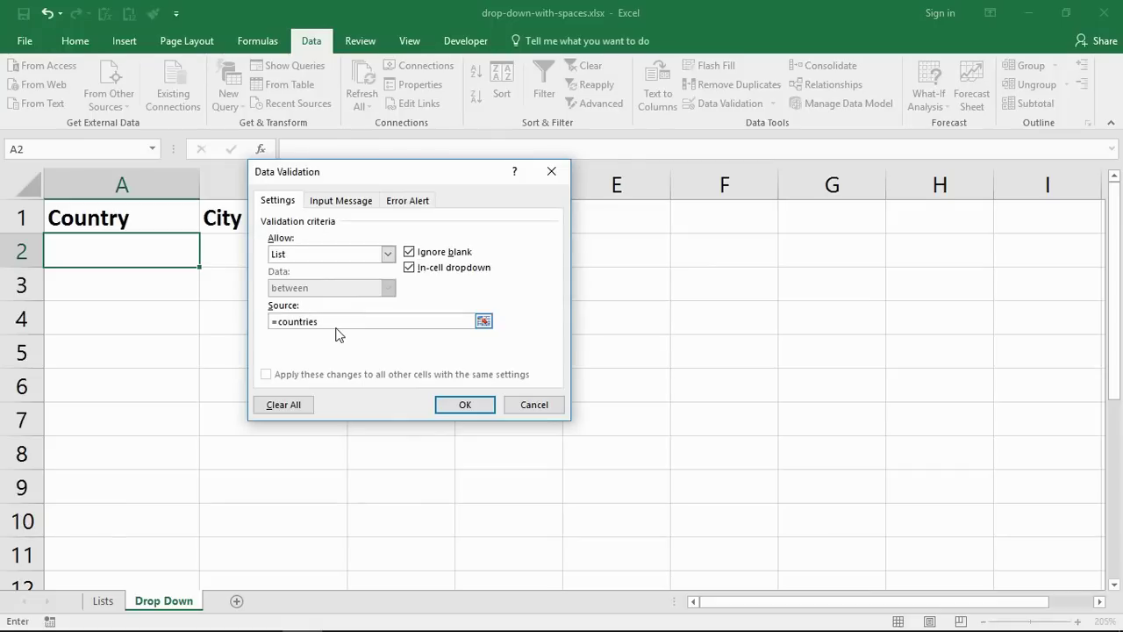
key("Return")
left_click(104, 601)
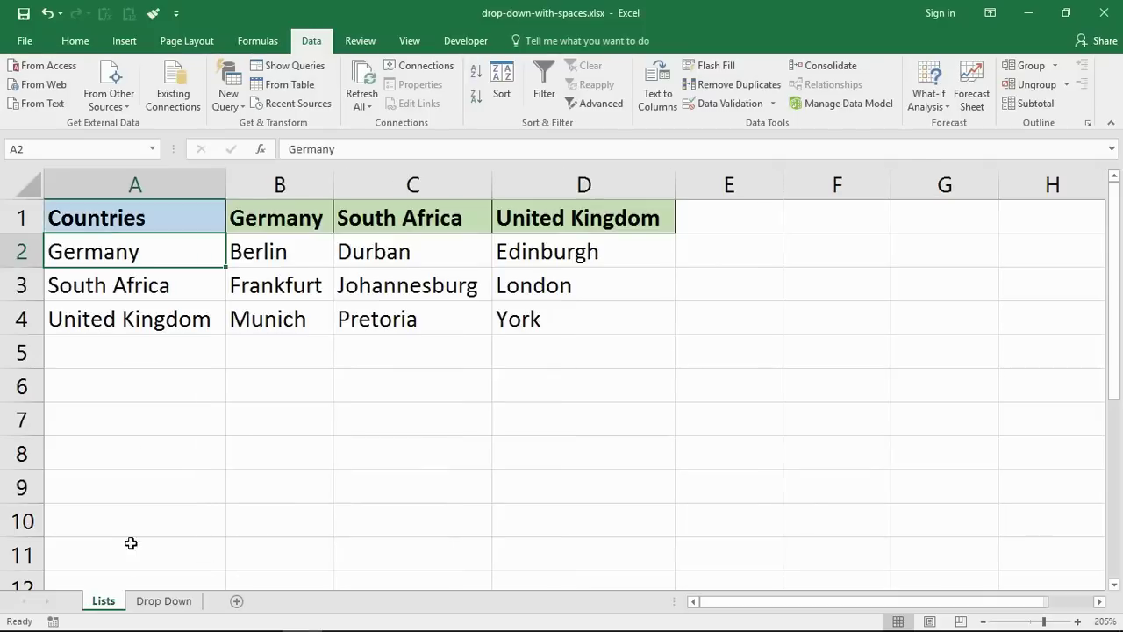
left_click_drag(125, 251, 126, 325)
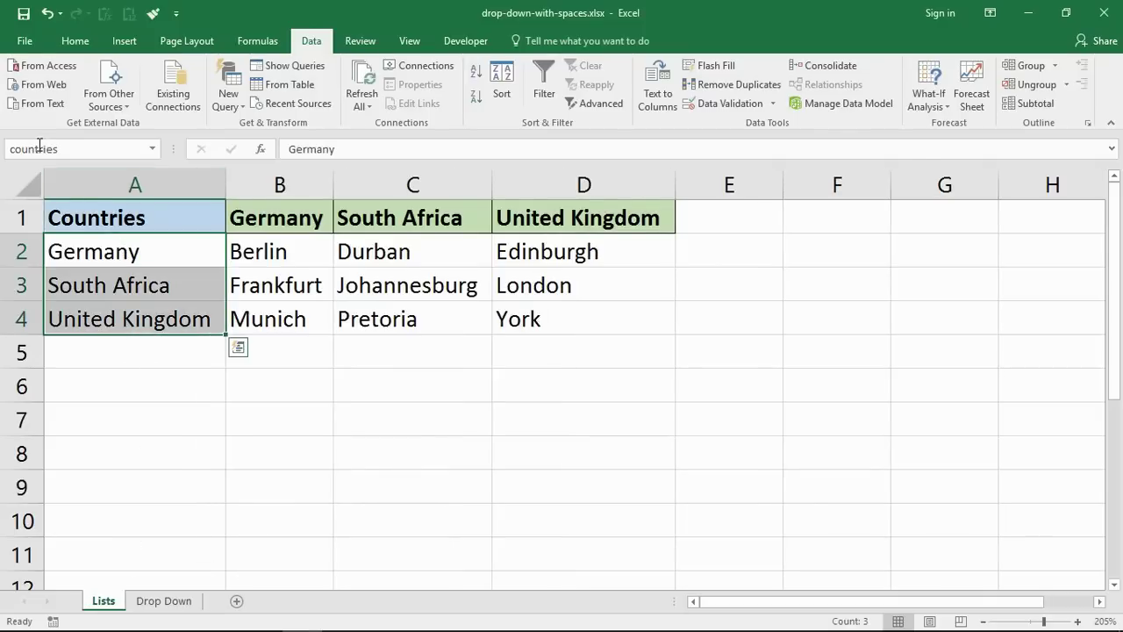
- Test A2's drop-down with South Africa and United Kingdom, leaving Germany selected
left_click(156, 602)
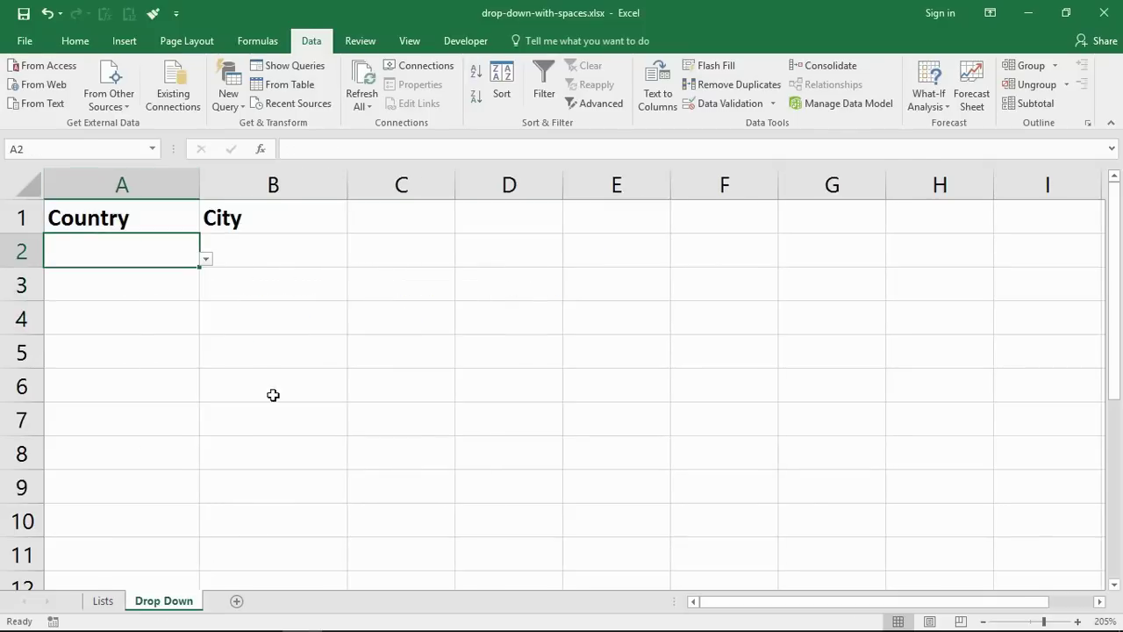
left_click(208, 261)
left_click(187, 304)
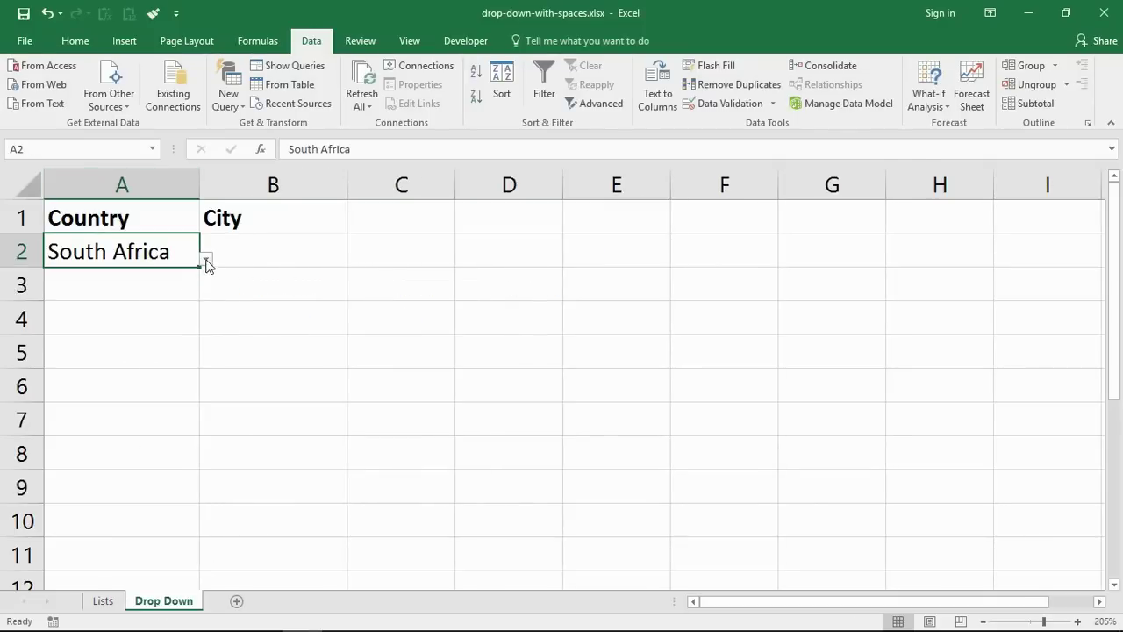
left_click(208, 261)
left_click(170, 324)
left_click(205, 260)
left_click(190, 281)
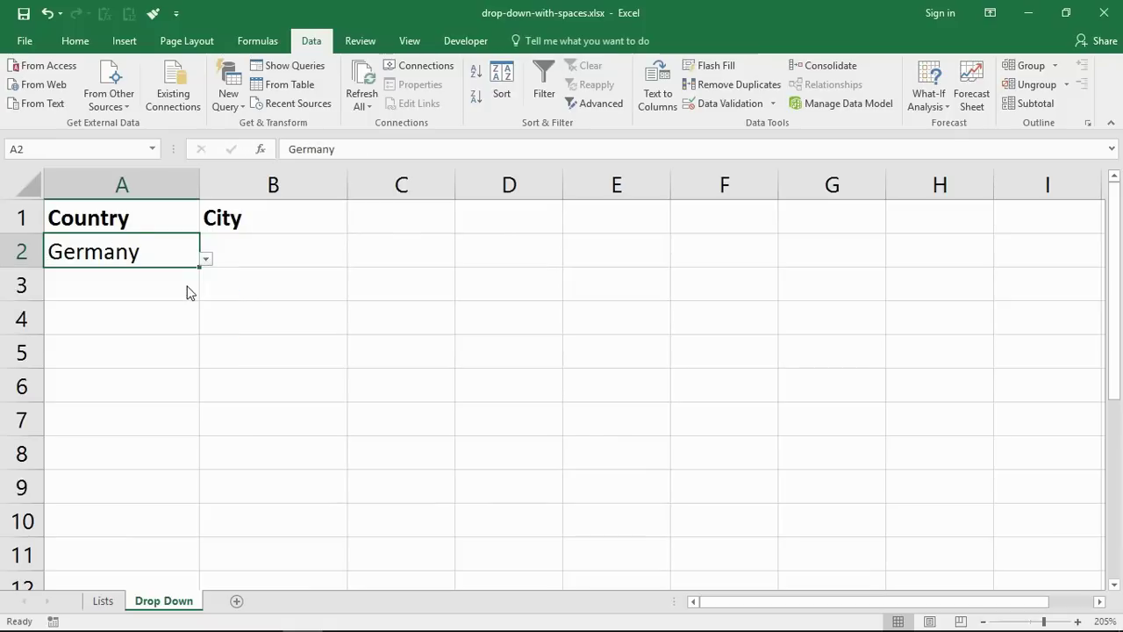
left_click(259, 261)
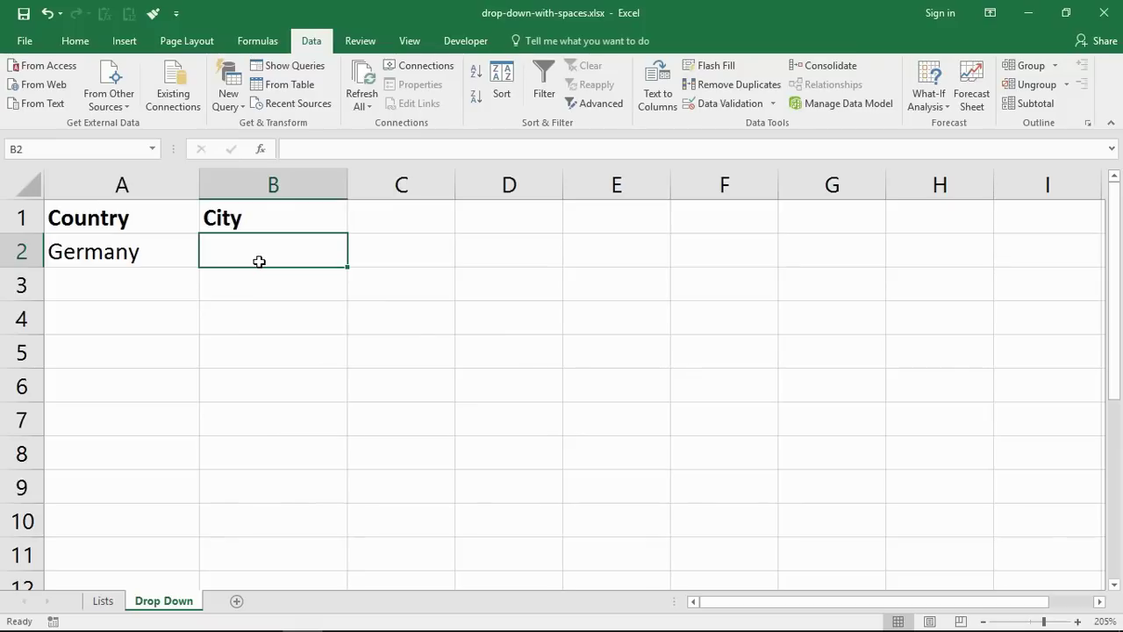
left_click(137, 252)
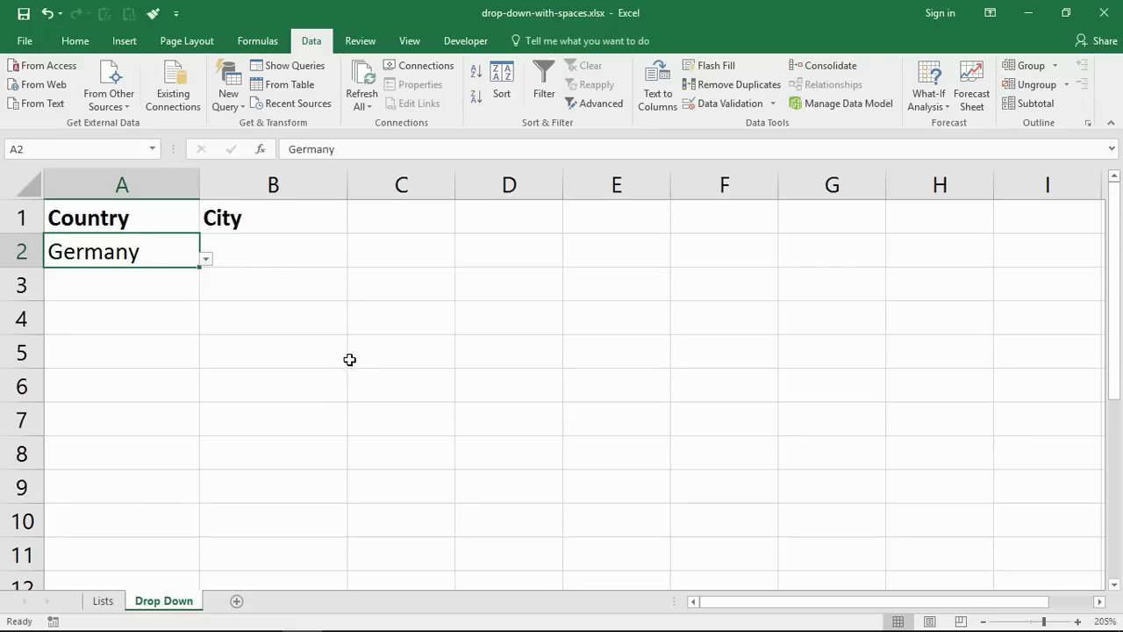
left_click(311, 263)
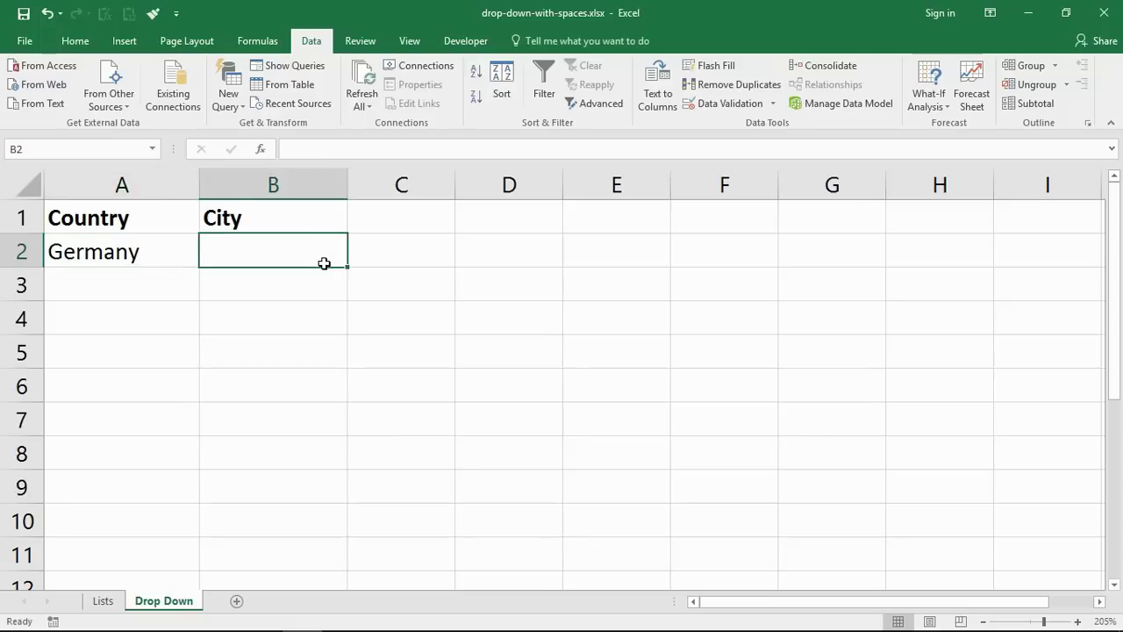
left_click(474, 319)
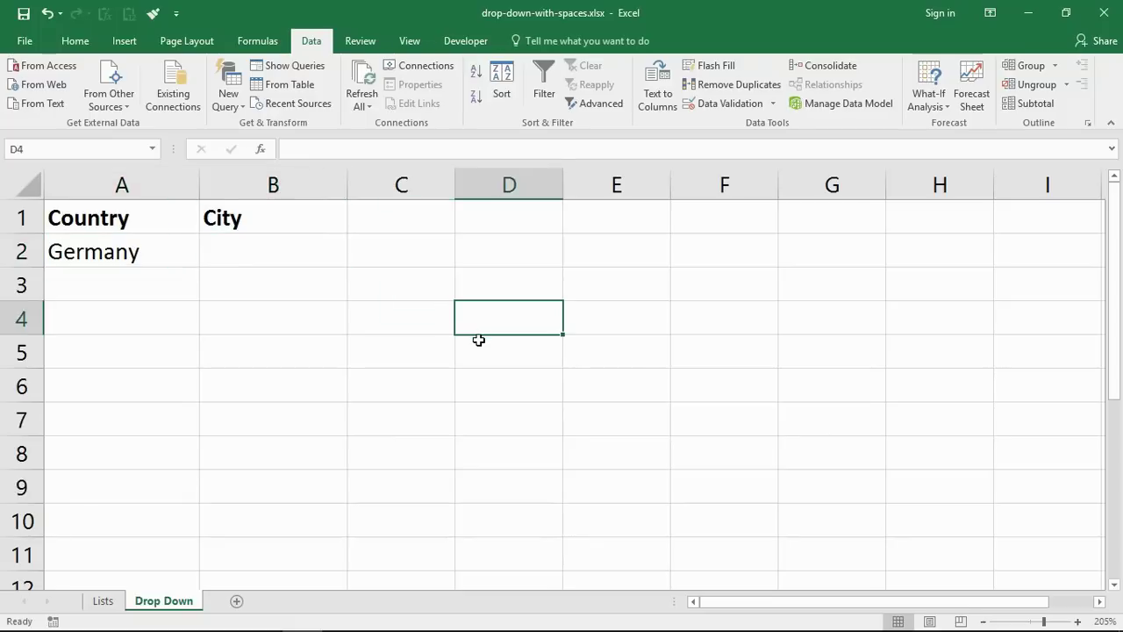
- Build =indirect(A2) in D4, copy the formula text, and cancel the entry
type("=")
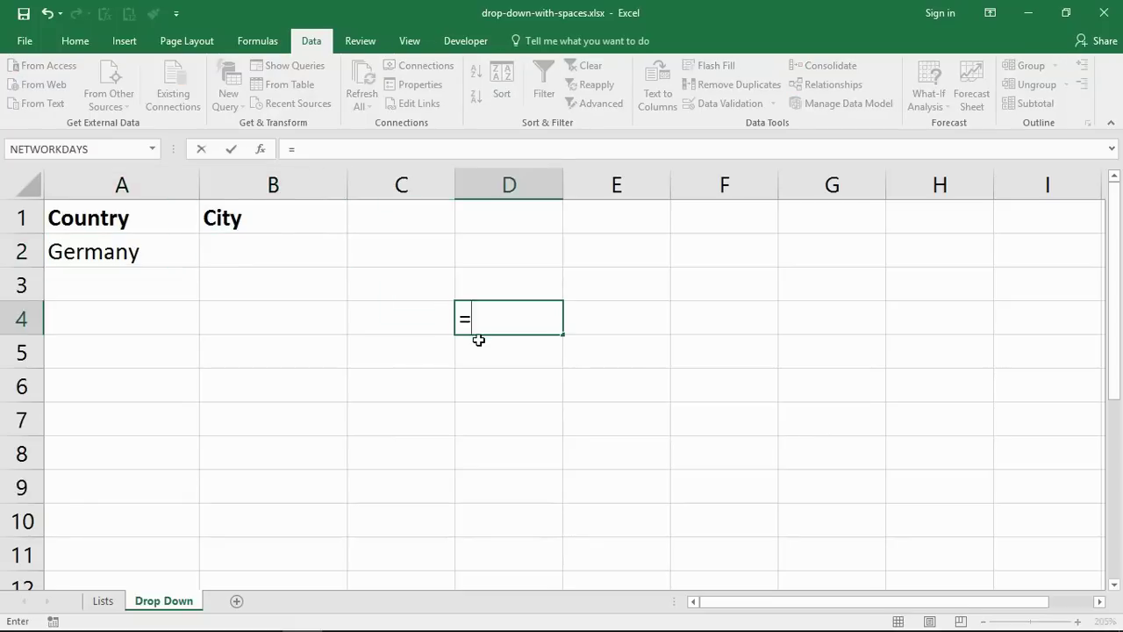
type("indirect")
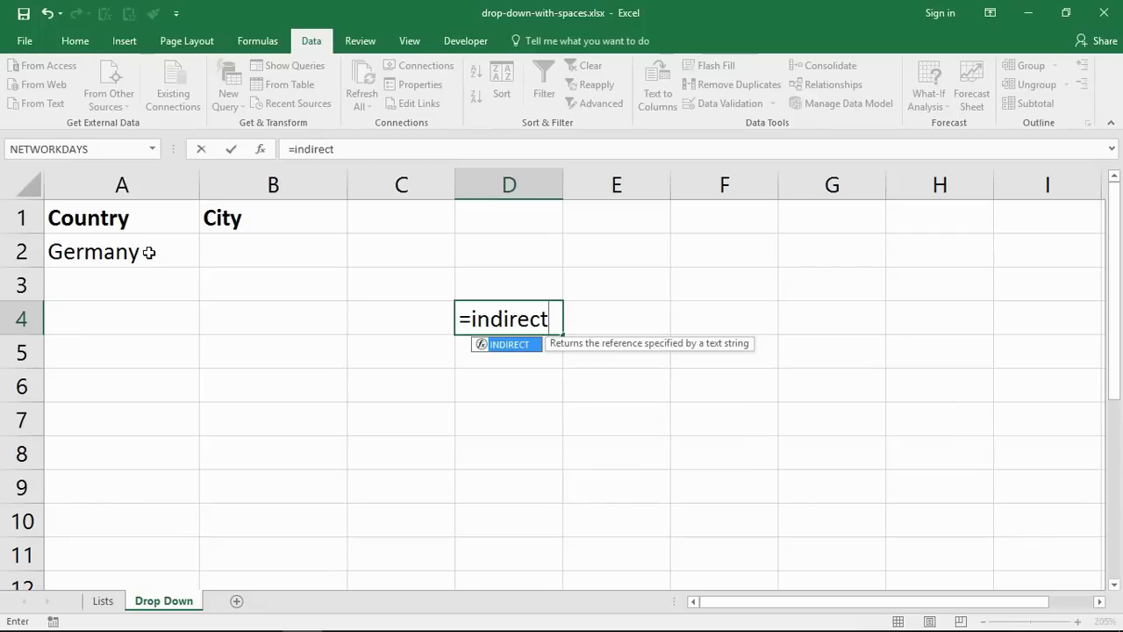
type("(")
left_click(150, 252)
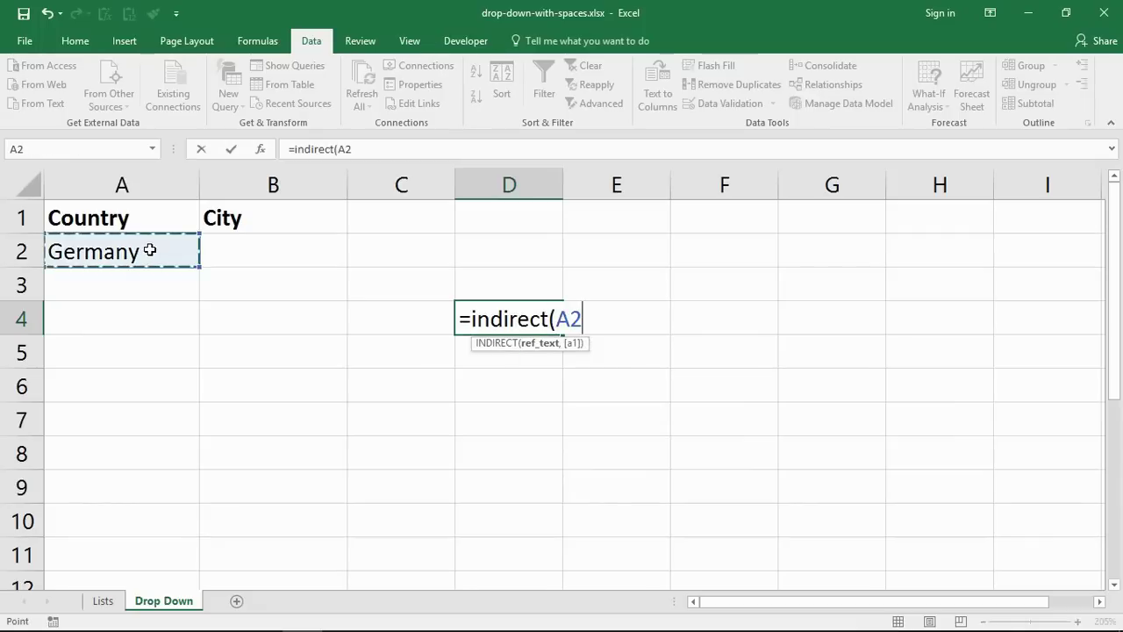
type(")")
left_click_drag(457, 323, 599, 320)
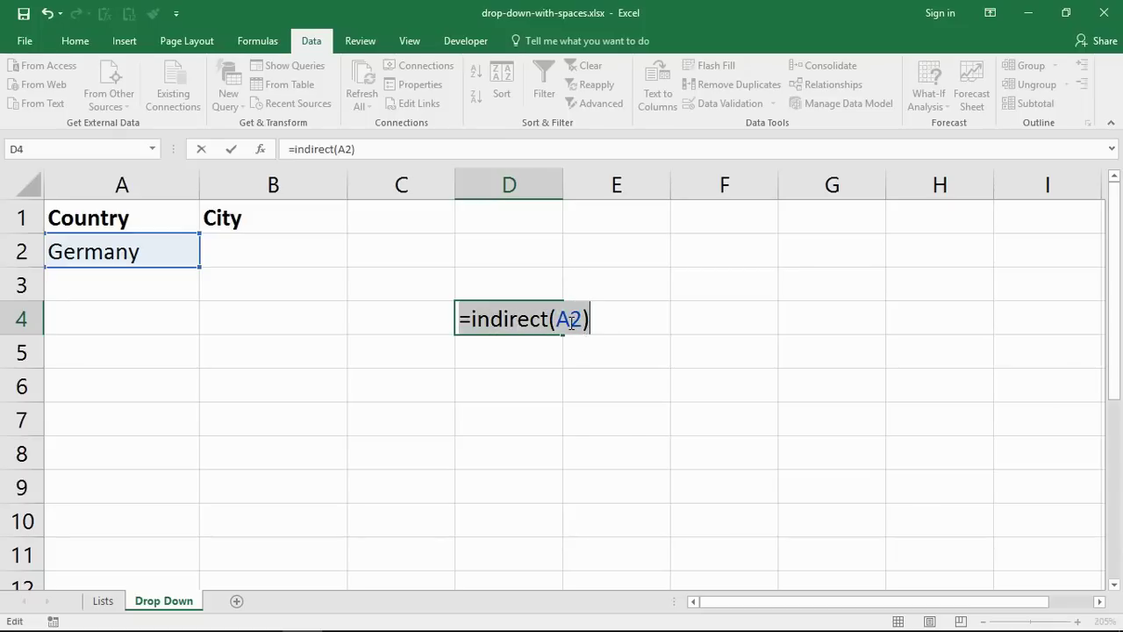
right_click(572, 322)
left_click(580, 354)
key("Escape")
- Give B2 a List validation sourced from =indirect(A2) and check it lists Germany's cities
left_click(248, 246)
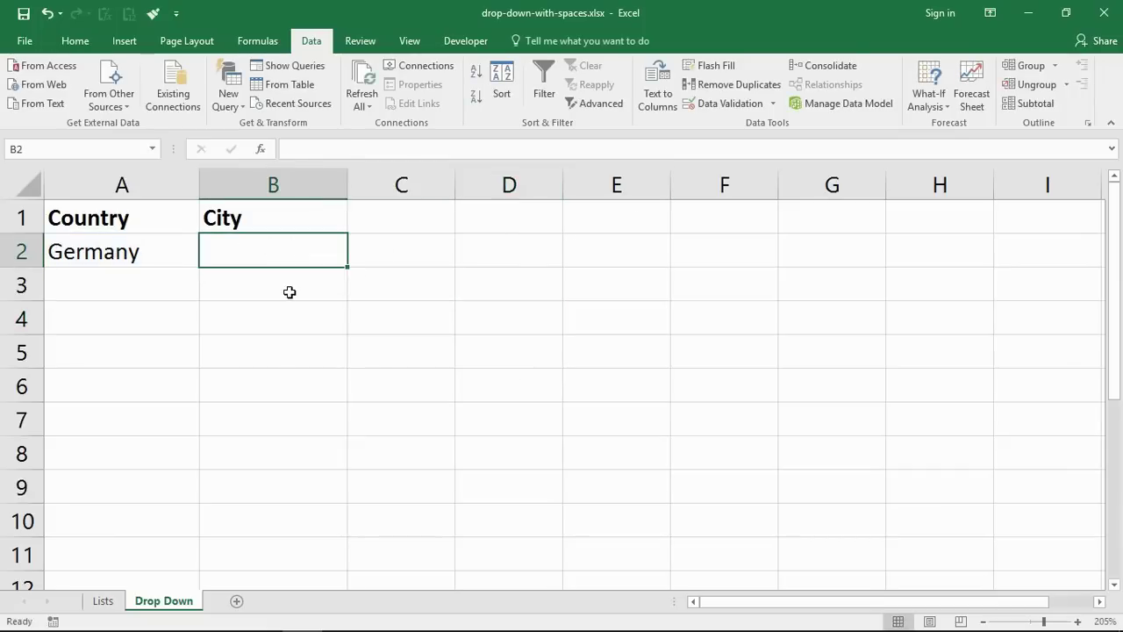
left_click(718, 104)
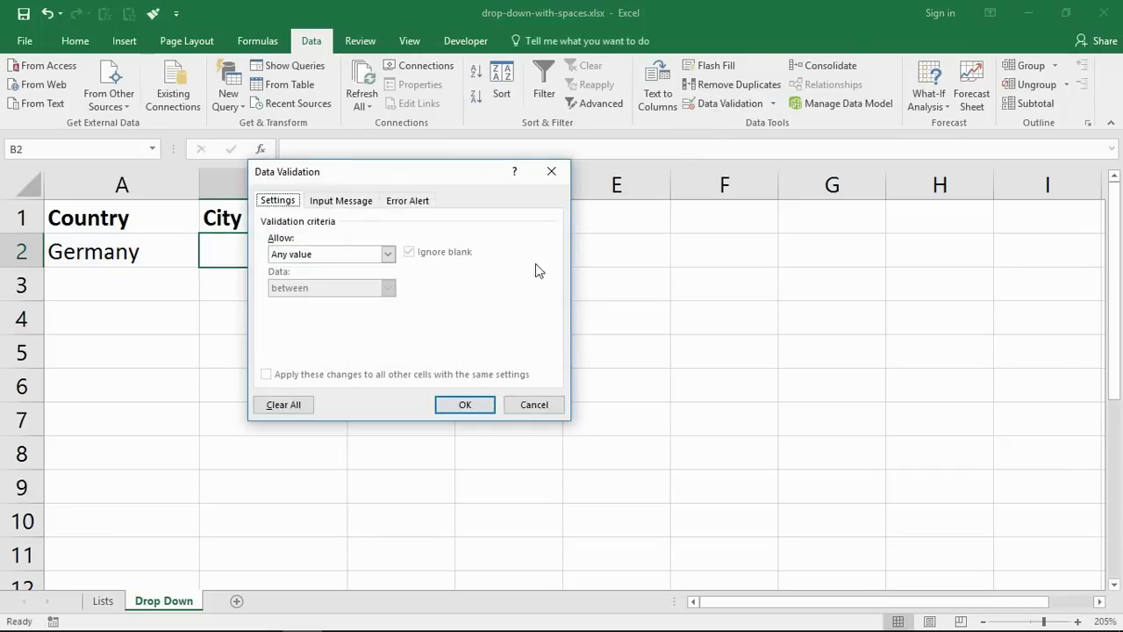
left_click(349, 254)
left_click(321, 301)
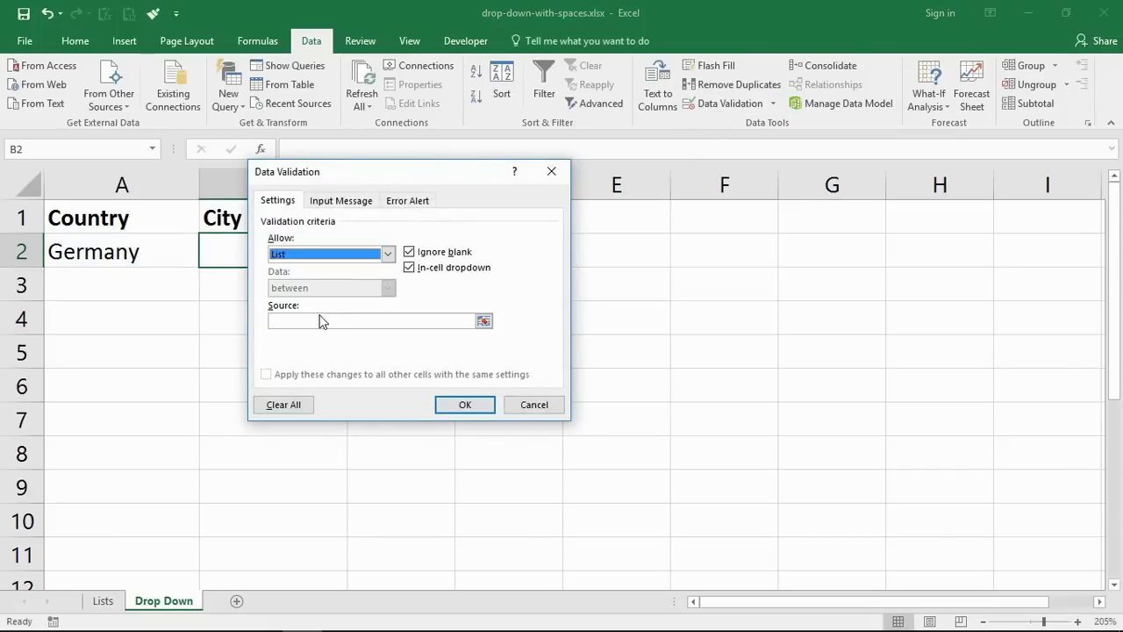
left_click(321, 321)
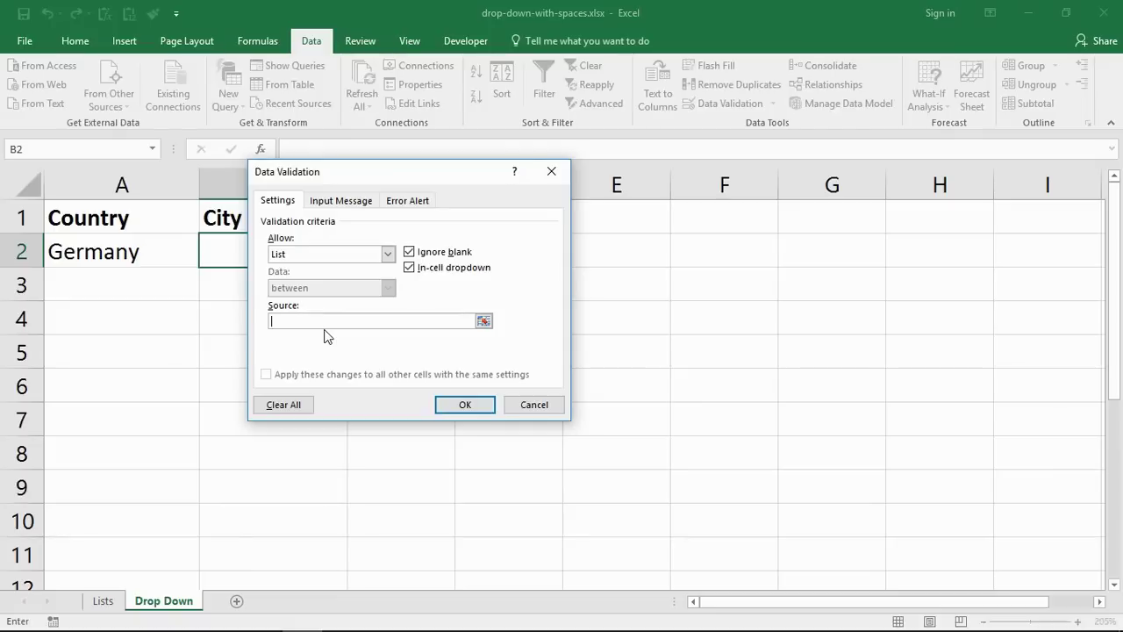
type("=indirect(A2)")
left_click(455, 408)
left_click(353, 259)
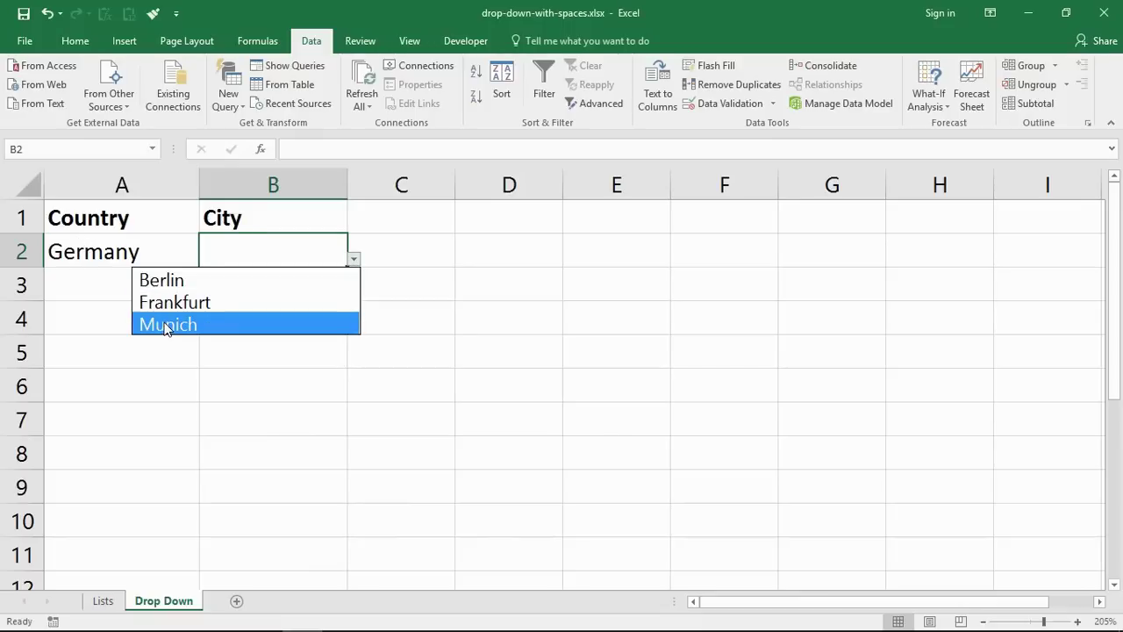
left_click(149, 258)
left_click(176, 259)
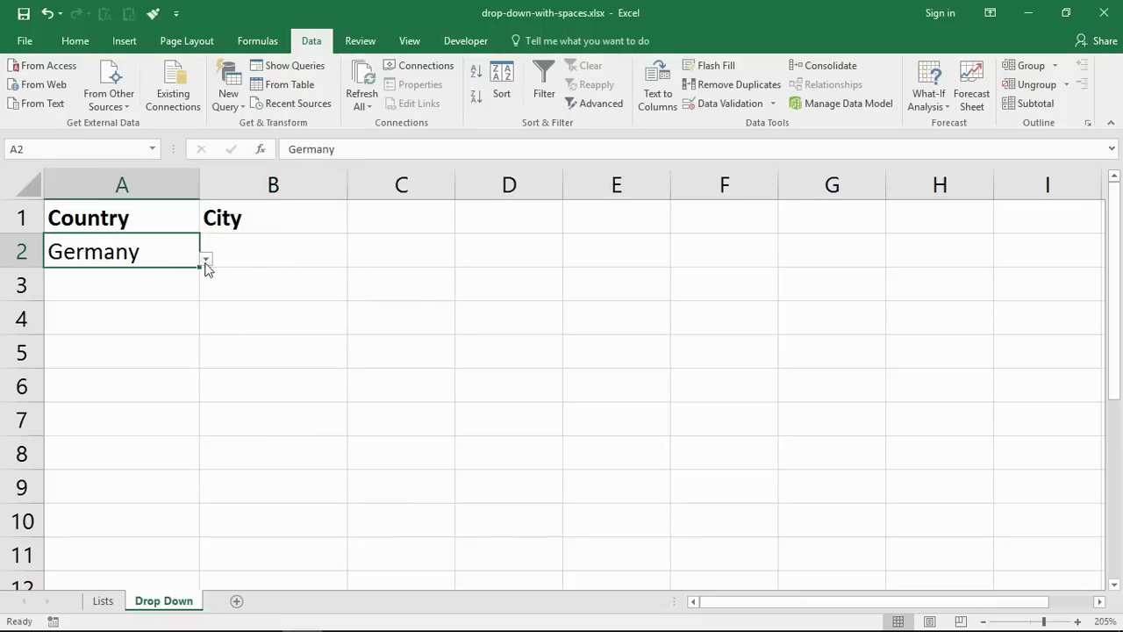
left_click(206, 259)
left_click(172, 323)
left_click(333, 254)
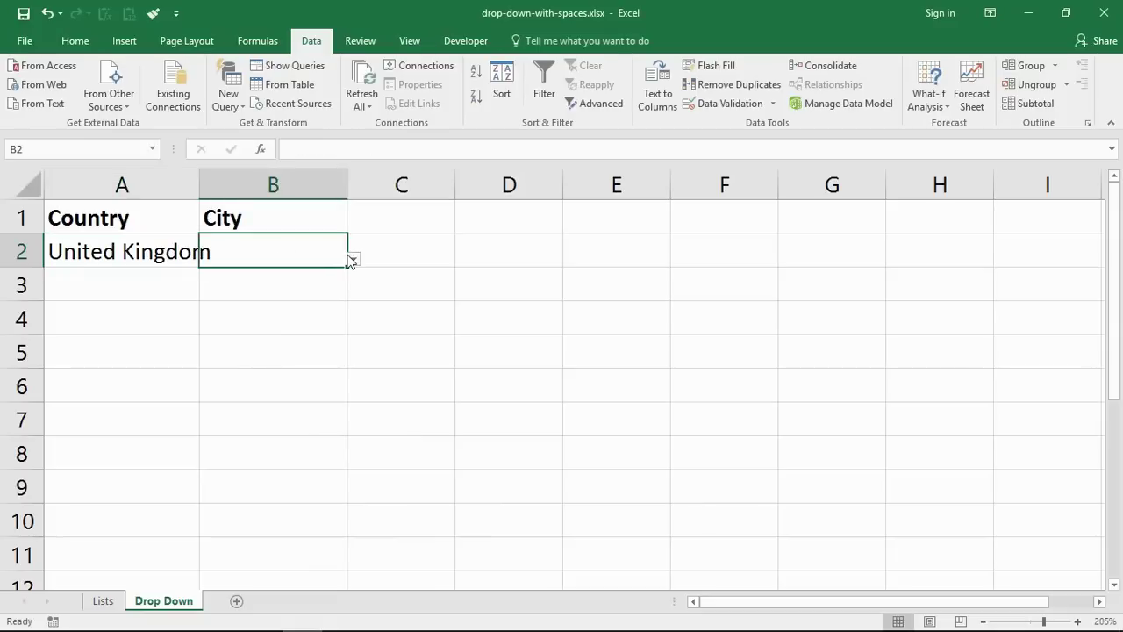
left_click(182, 256)
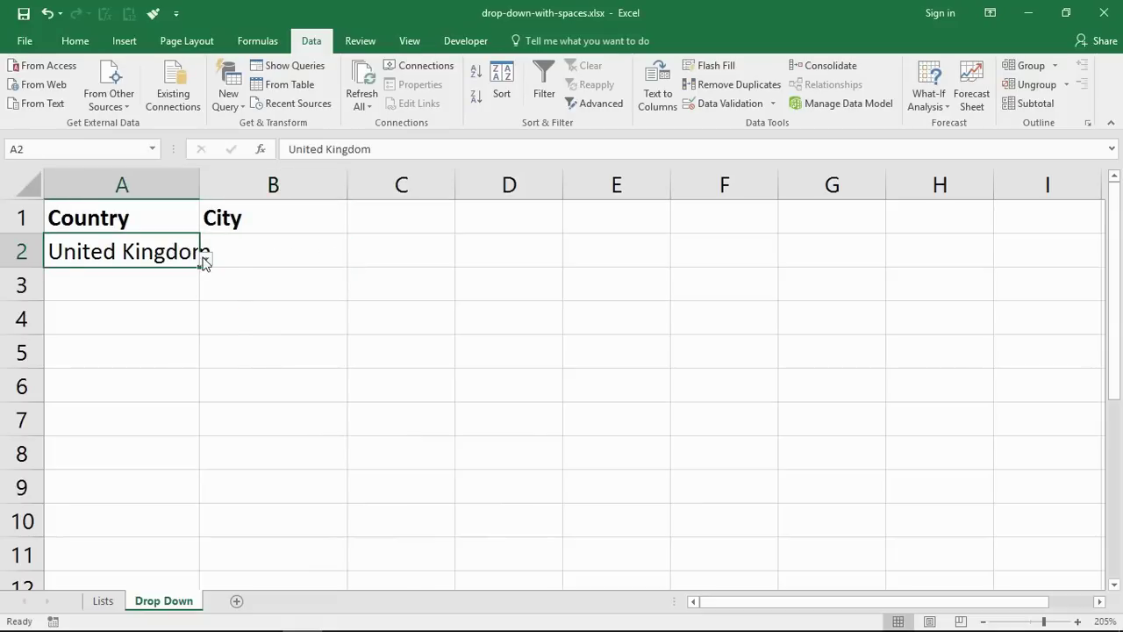
left_click(205, 259)
left_click(182, 301)
left_click_drag(261, 255, 354, 267)
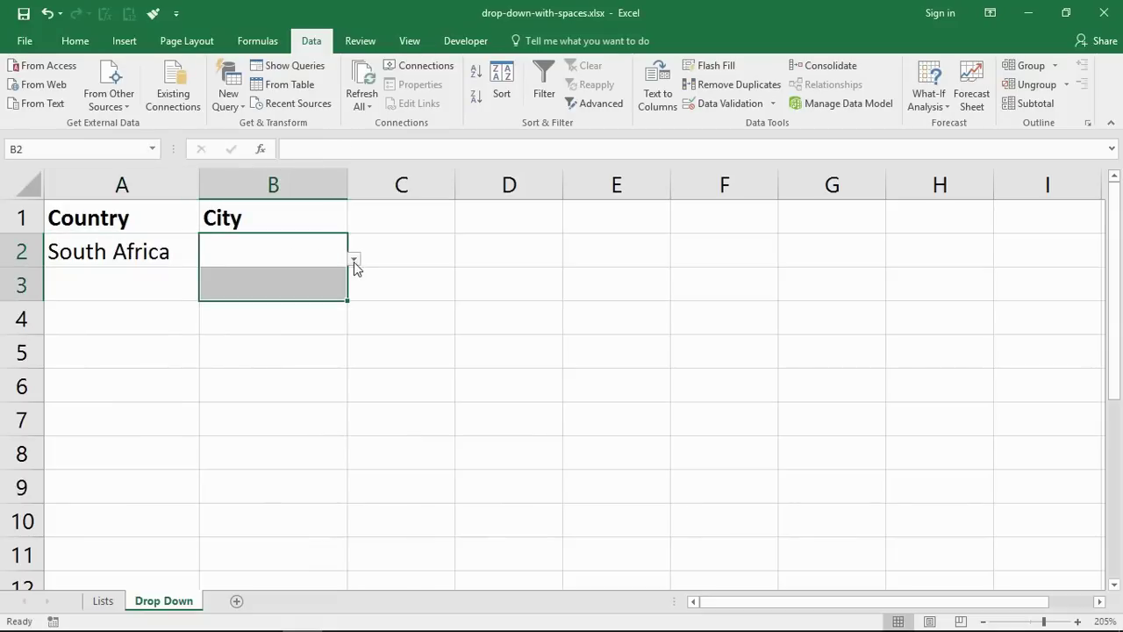
left_click(312, 265)
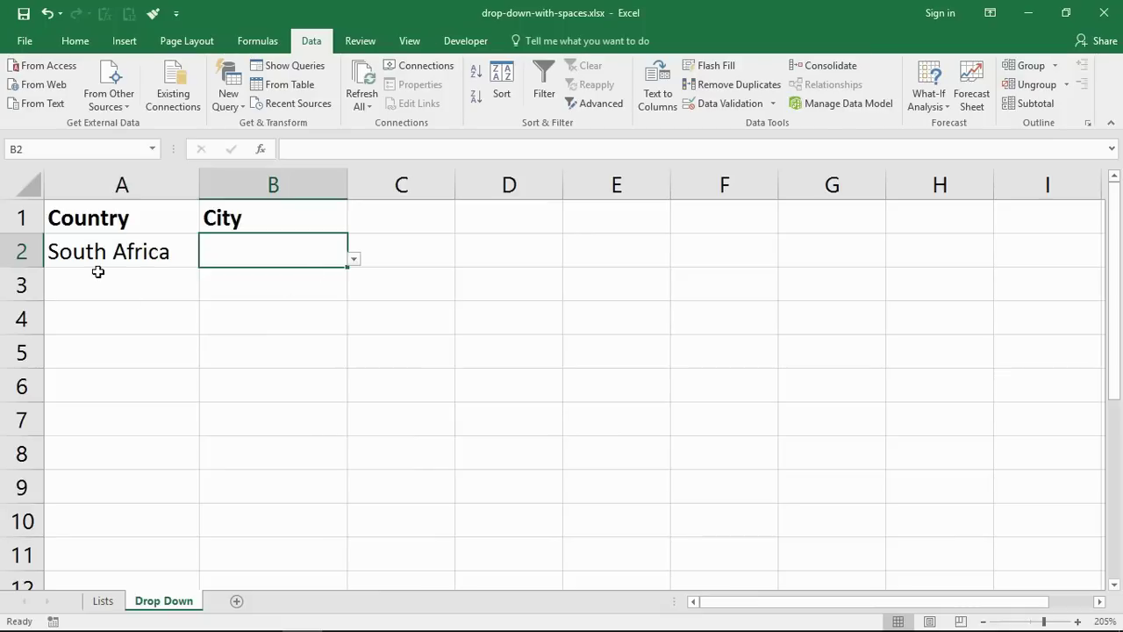
left_click(116, 246)
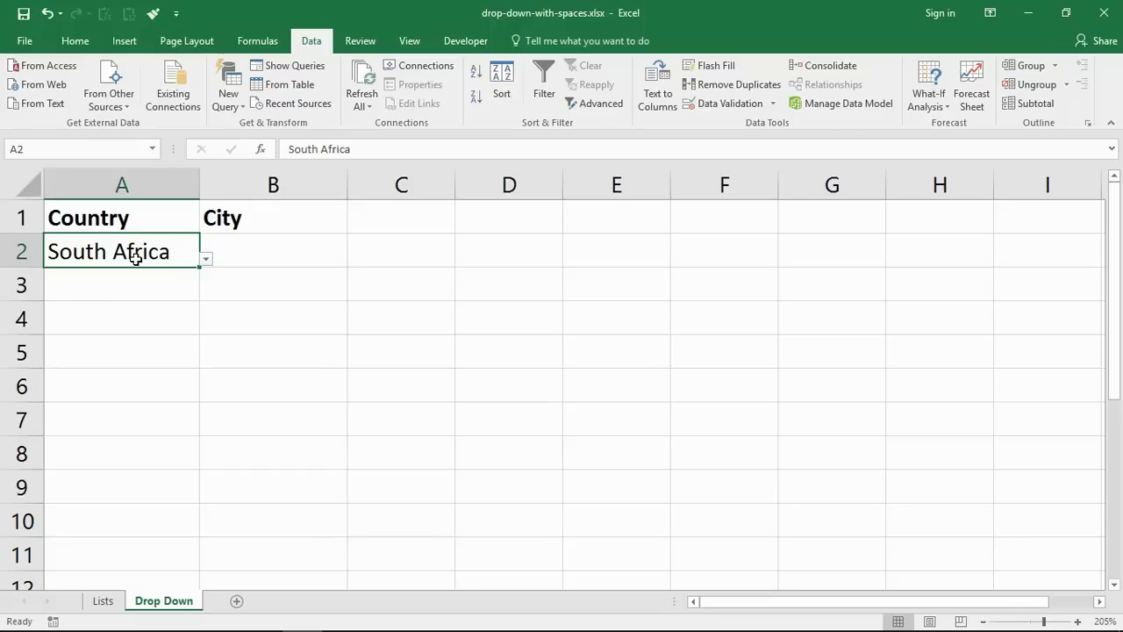
- Write =indirect(SUBSTITUTE(A2," ","")) in D4, copy the formula text, and cancel the entry
left_click(509, 321)
type("=")
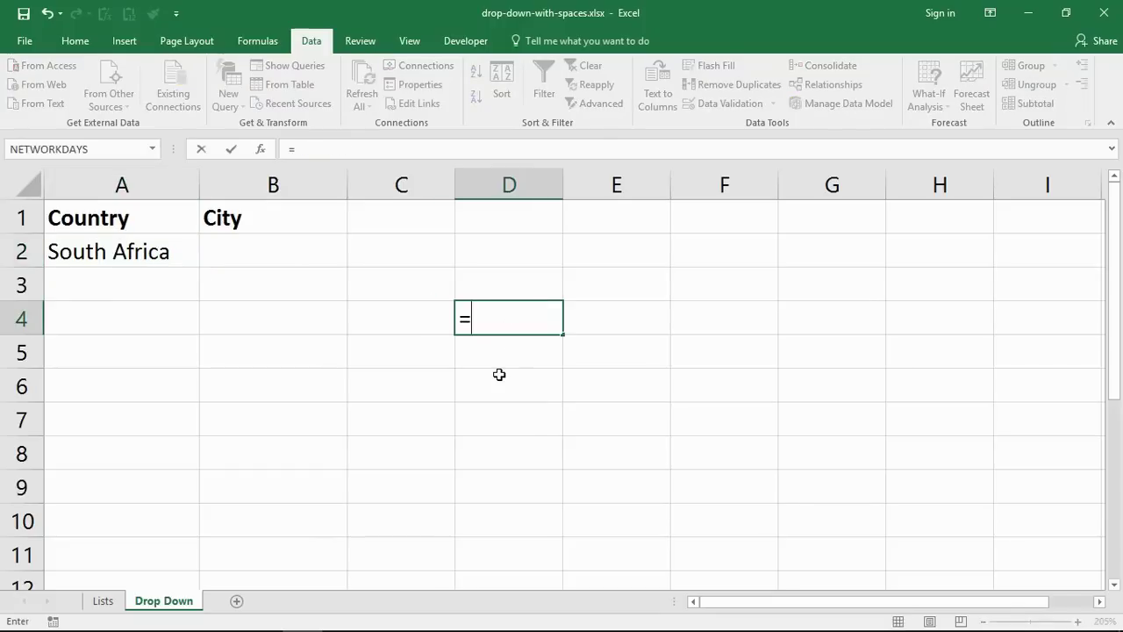
type("indirec")
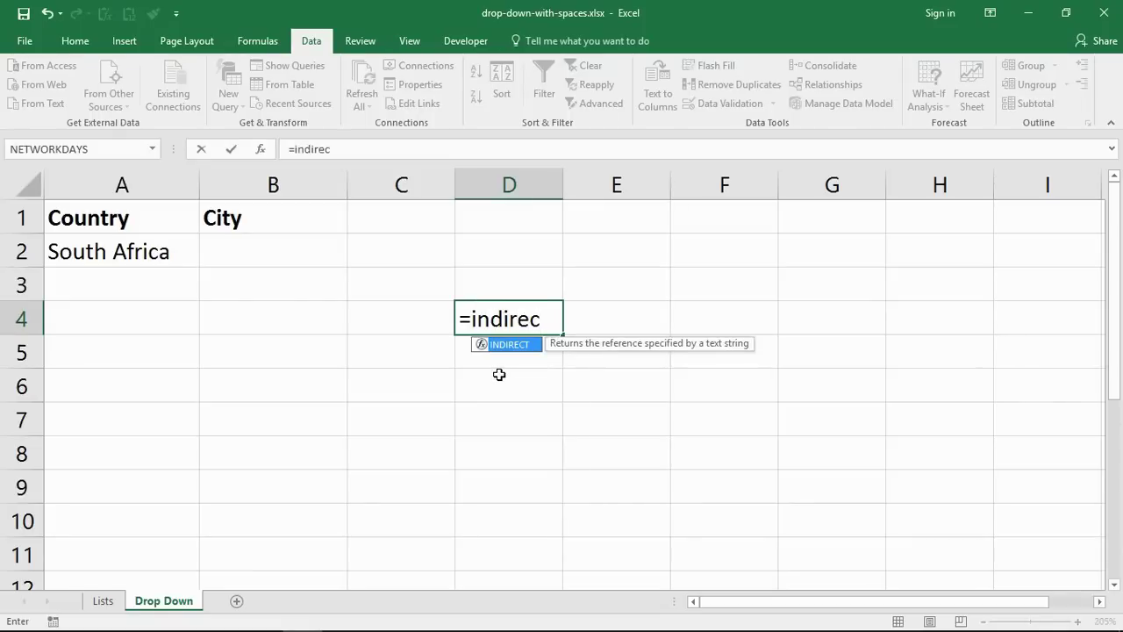
type("t(s")
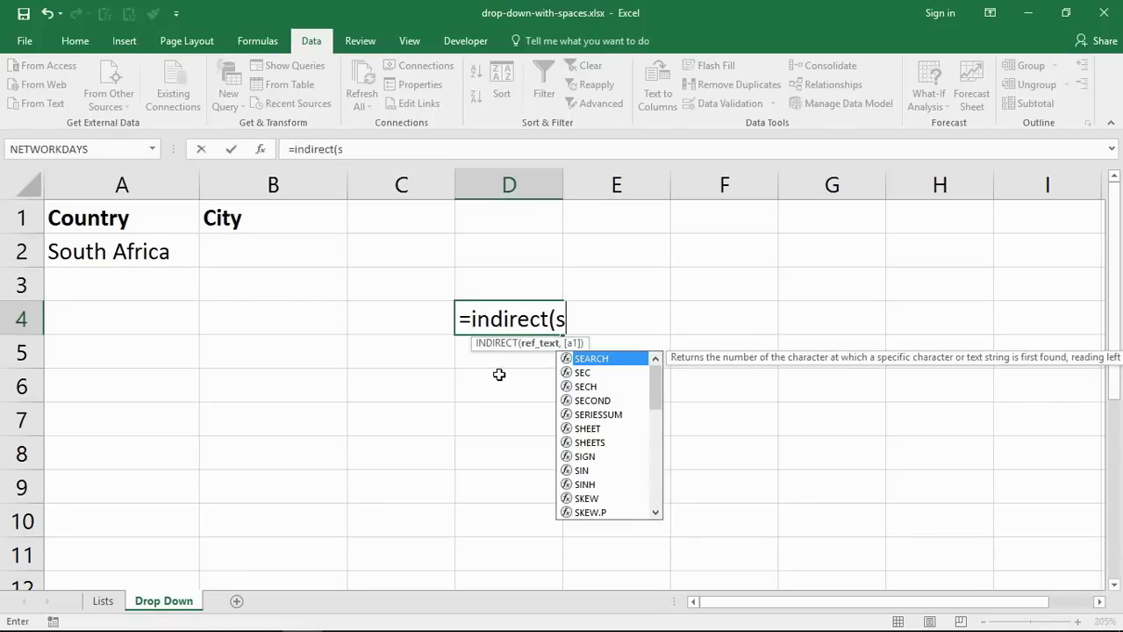
type("ubs")
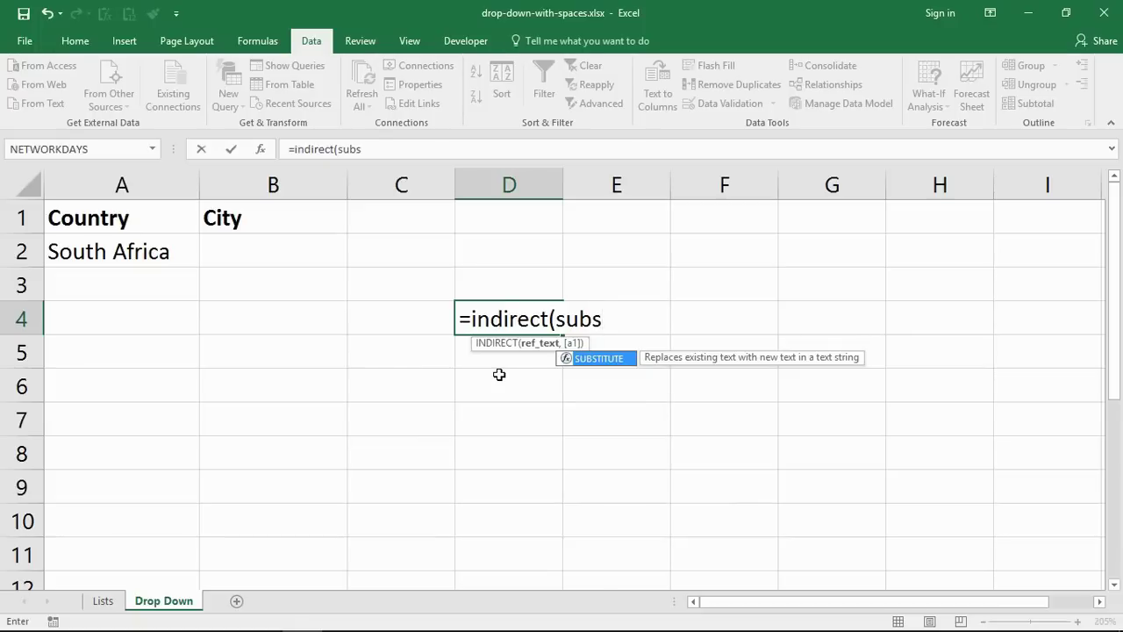
key("Tab")
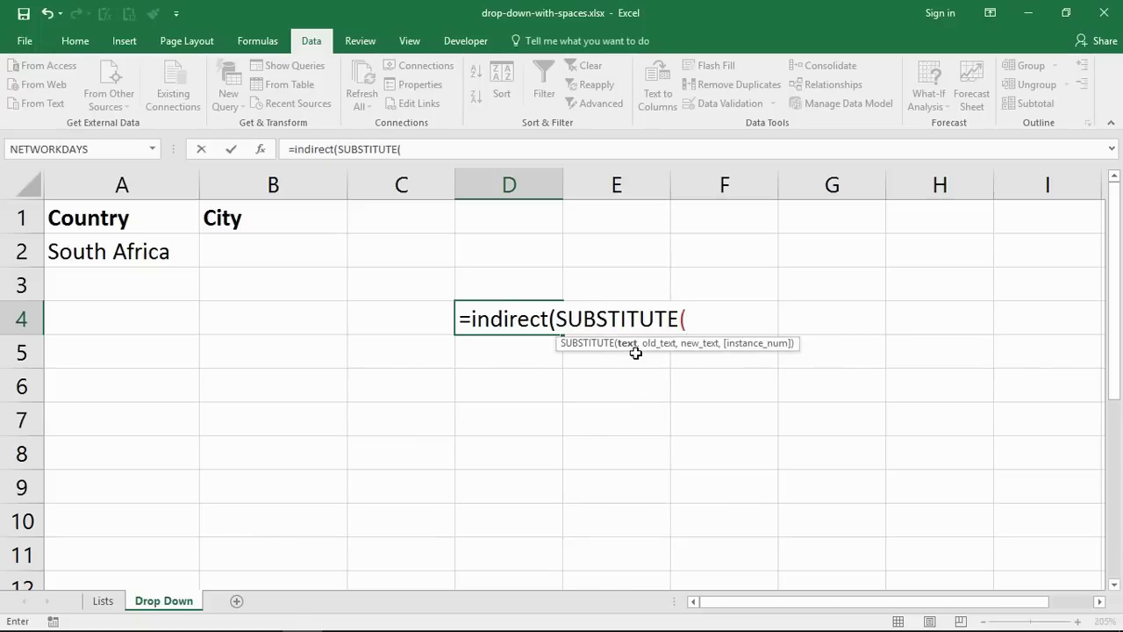
left_click(126, 253)
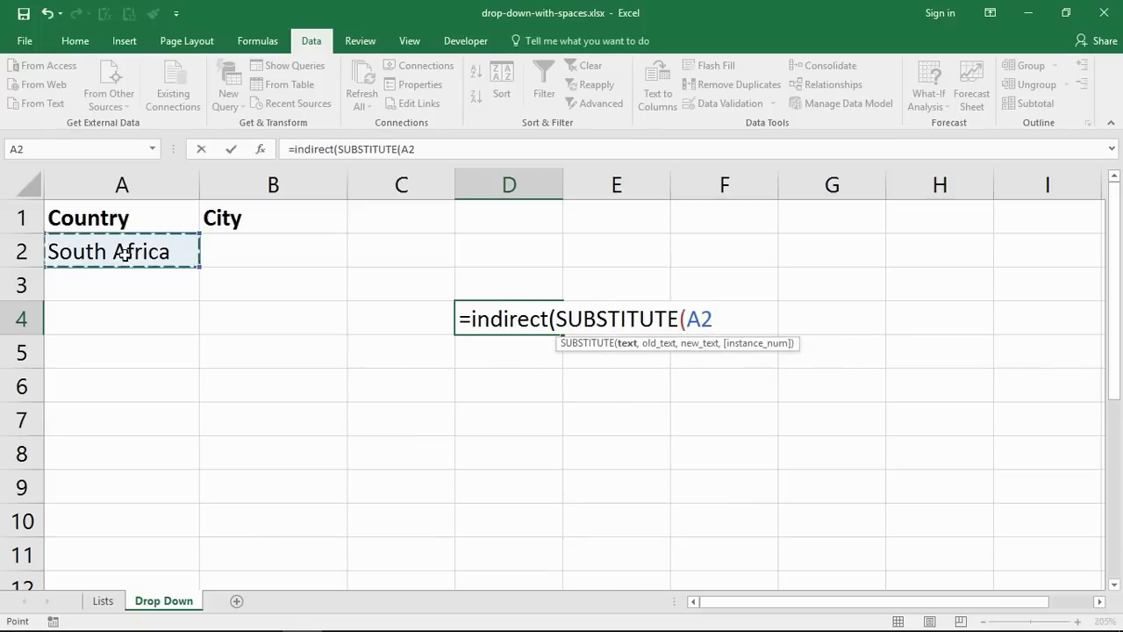
type(",")
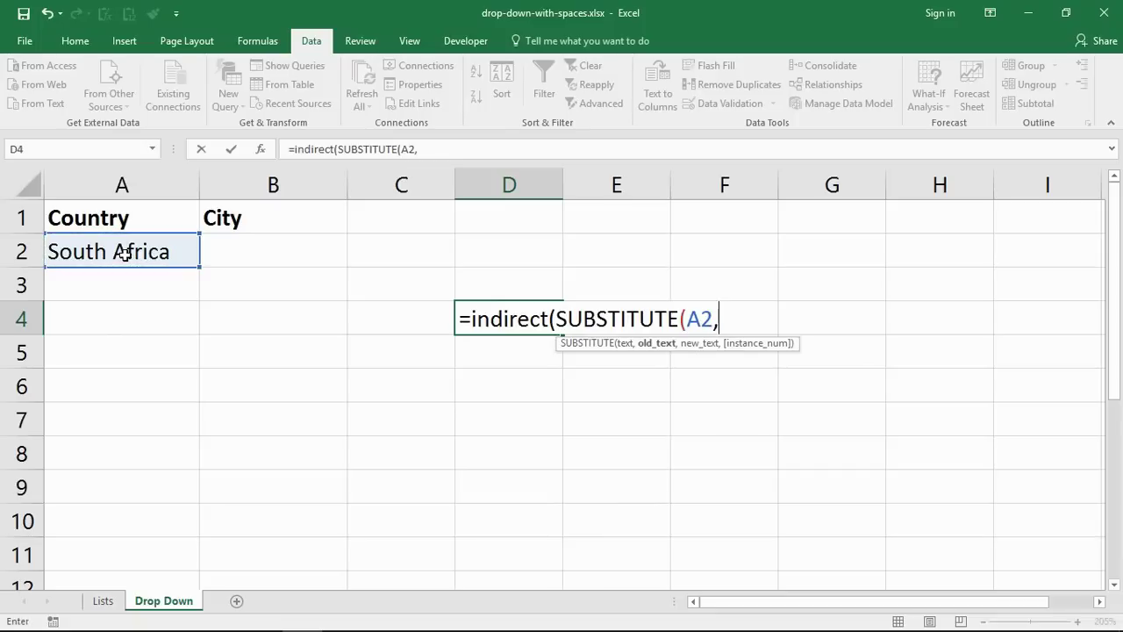
type("\" \",")
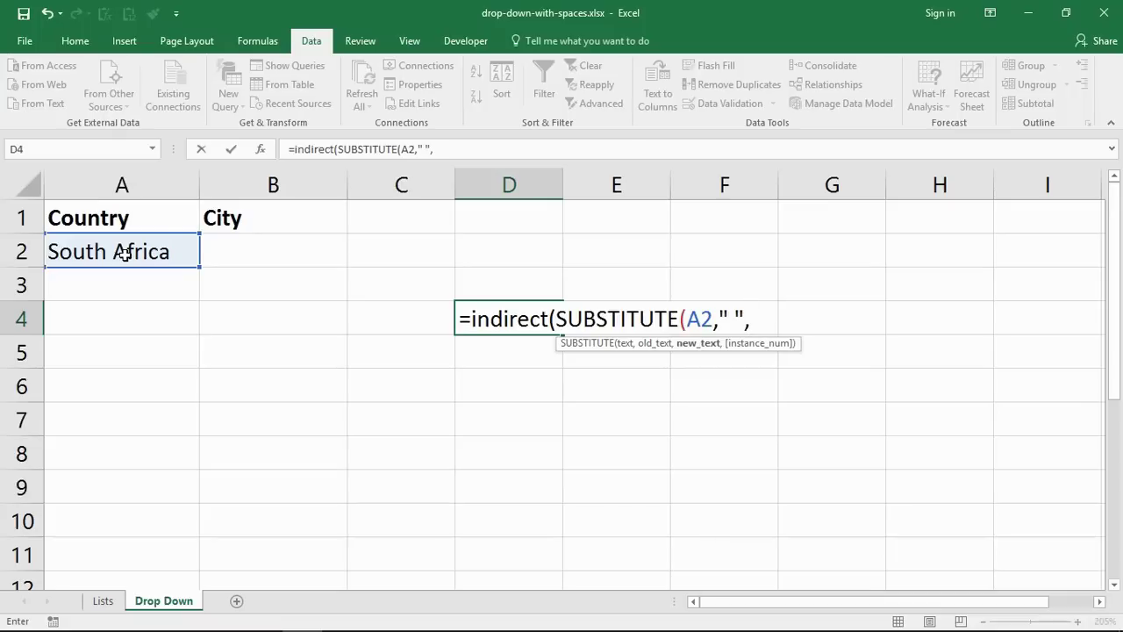
type("\"\"")
left_click(762, 316)
type(")")
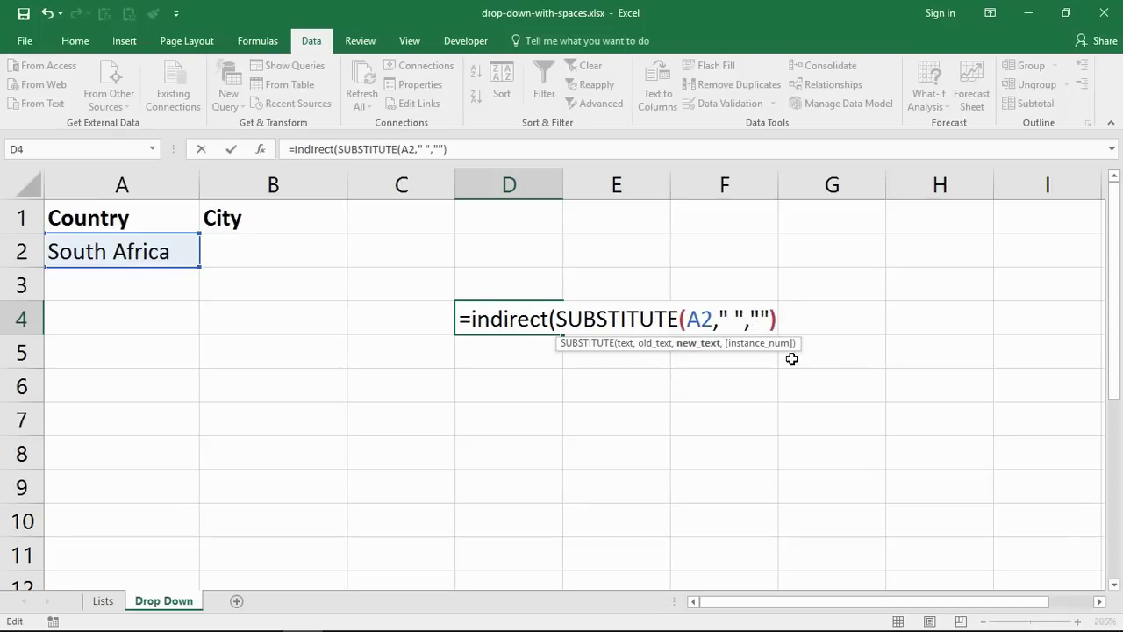
type(")")
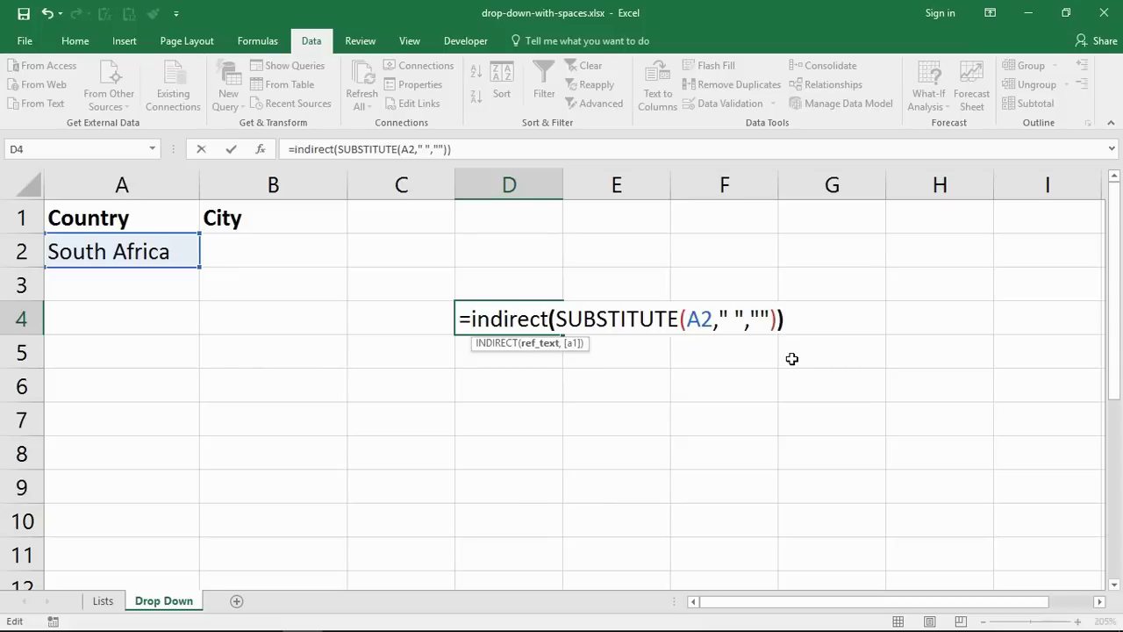
left_click_drag(784, 320, 463, 326)
right_click(489, 323)
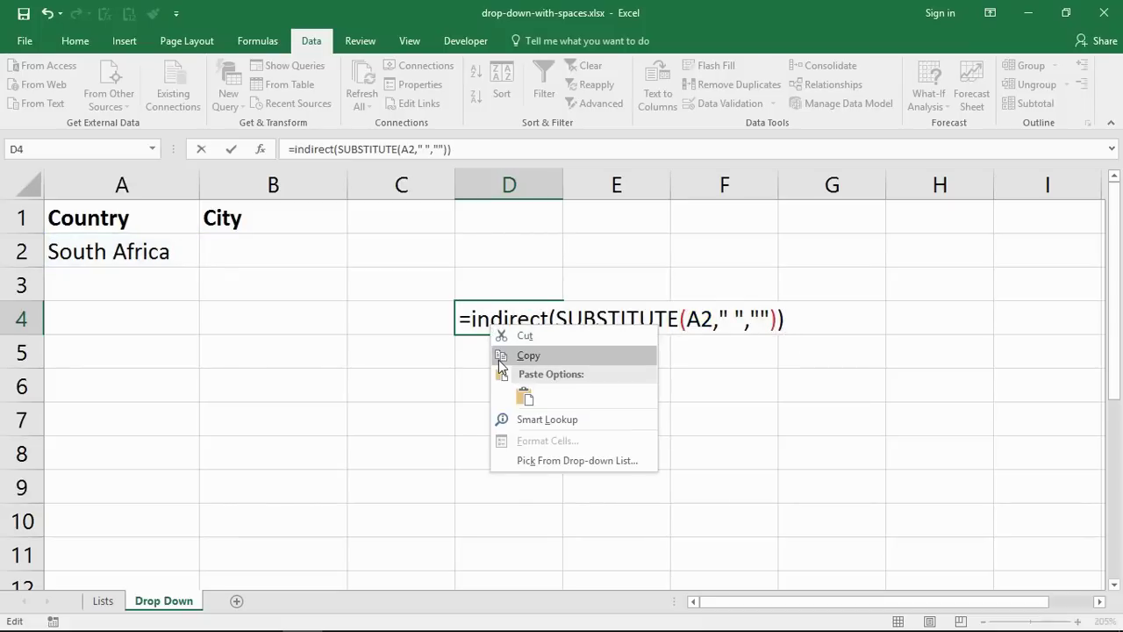
left_click(518, 355)
key("Escape")
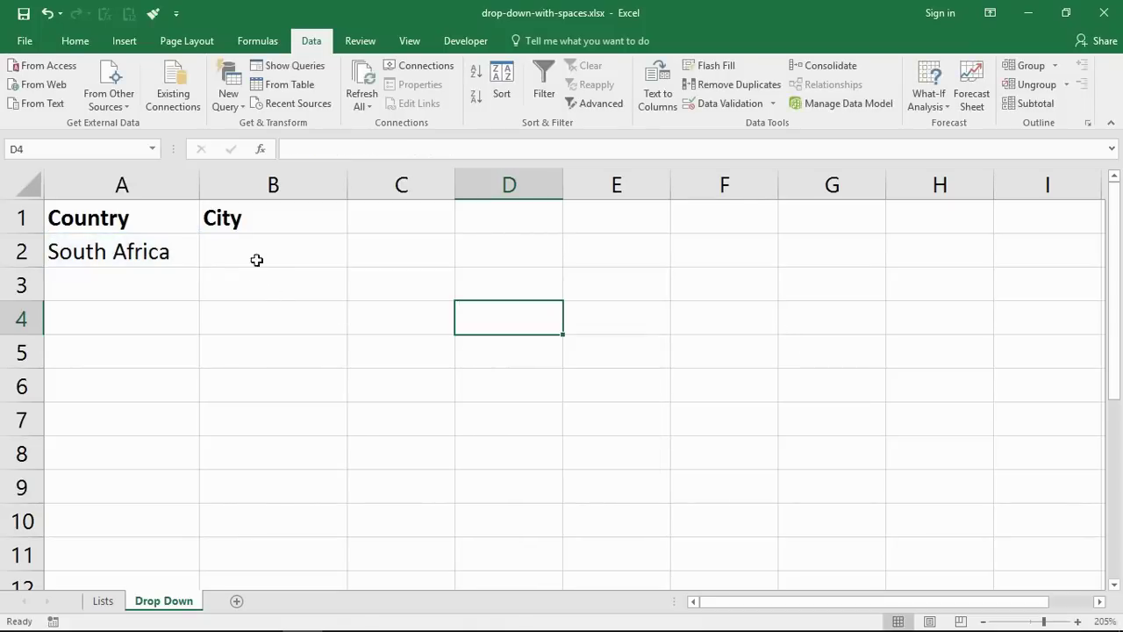
- Replace B2's validation source with the pasted =indirect(SUBSTITUTE(A2," ","")) formula
left_click(261, 251)
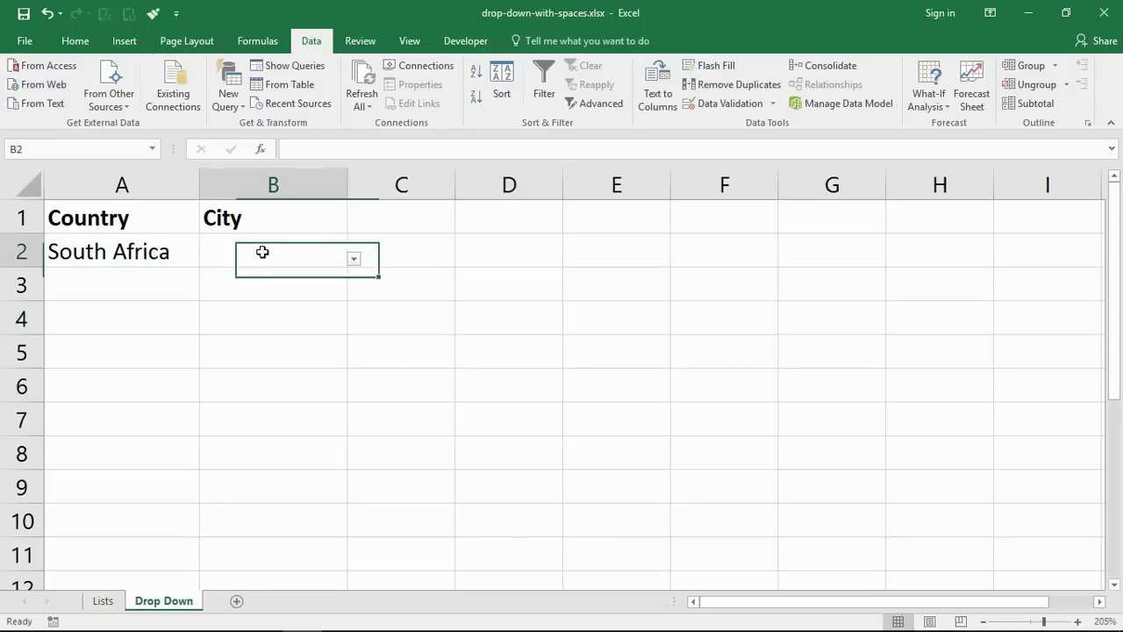
left_click(718, 101)
left_click_drag(352, 325, 260, 322)
type("v")
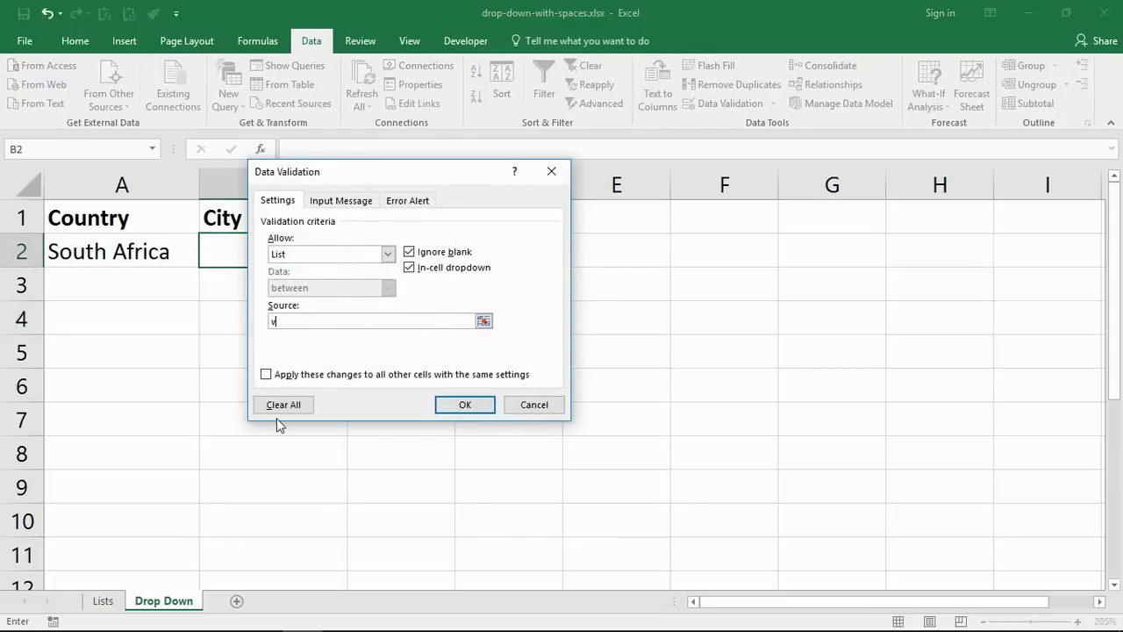
key("BackSpace")
key("ctrl+v")
left_click(459, 405)
left_click(353, 259)
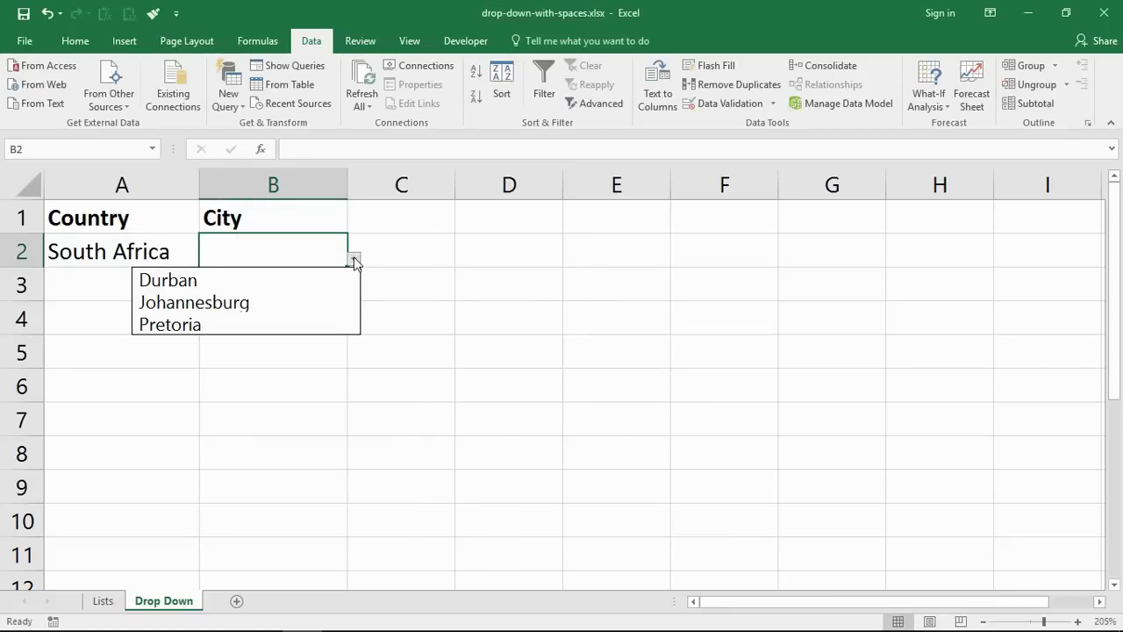
left_click(190, 254)
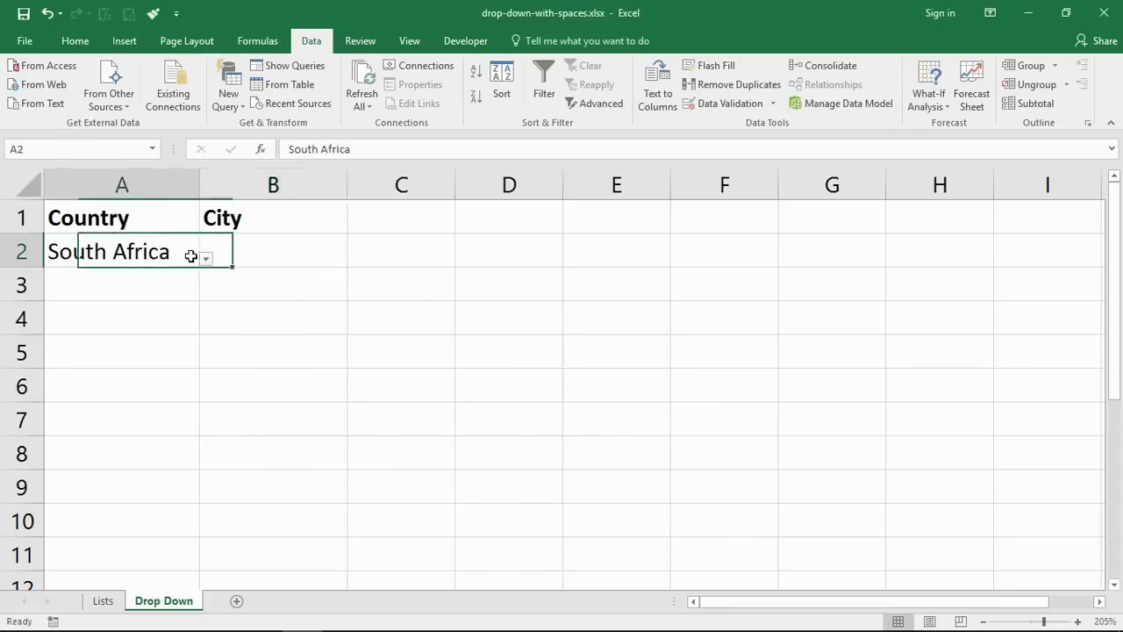
left_click(205, 260)
left_click(191, 279)
left_click(267, 261)
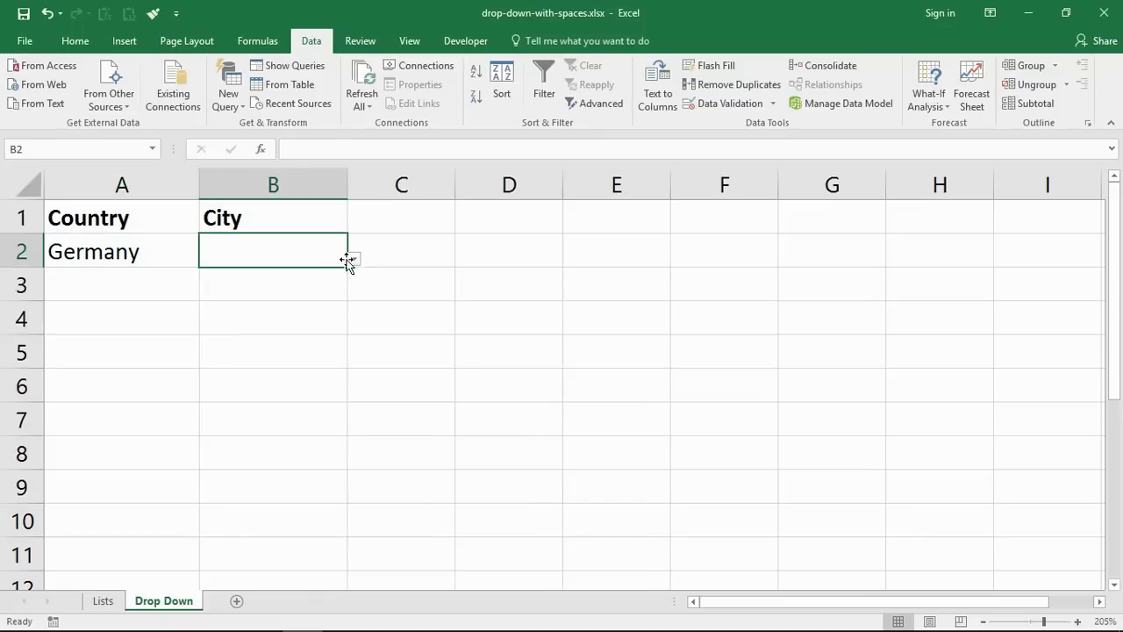
left_click(354, 260)
left_click(222, 260)
left_click(126, 252)
left_click(205, 258)
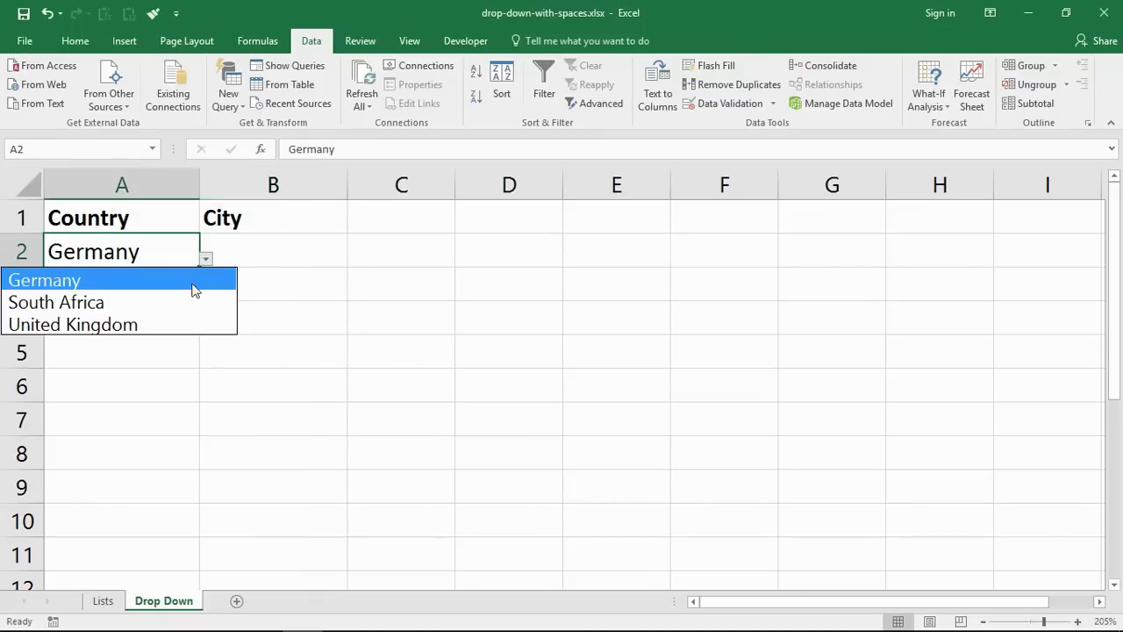
left_click(170, 322)
left_click(296, 259)
left_click(354, 259)
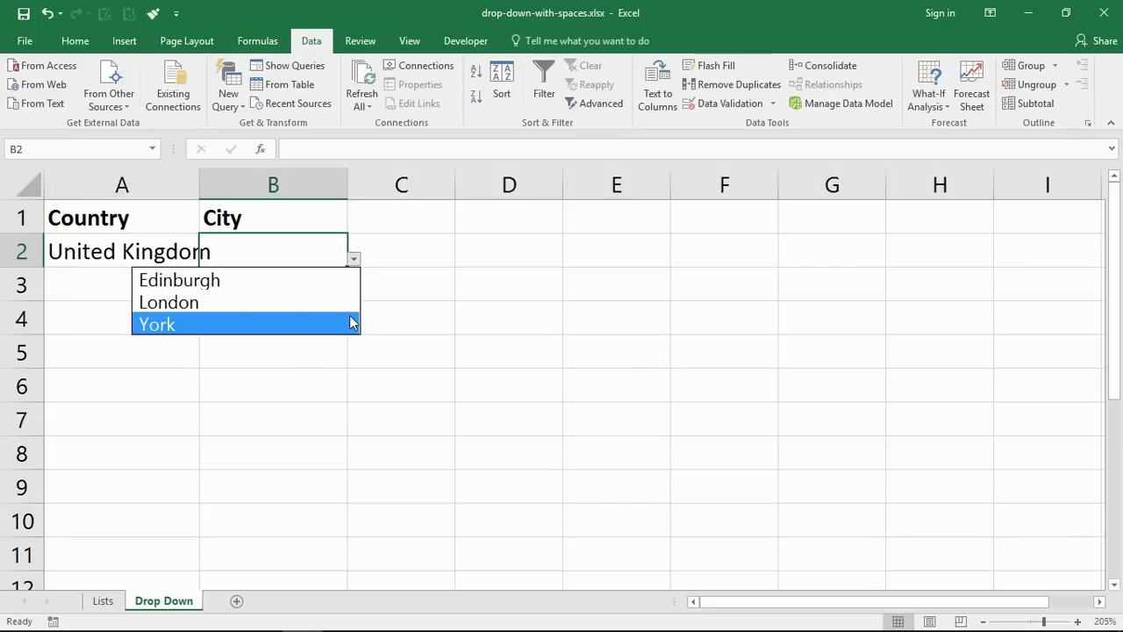
left_click(174, 257)
left_click(175, 254)
left_click(205, 259)
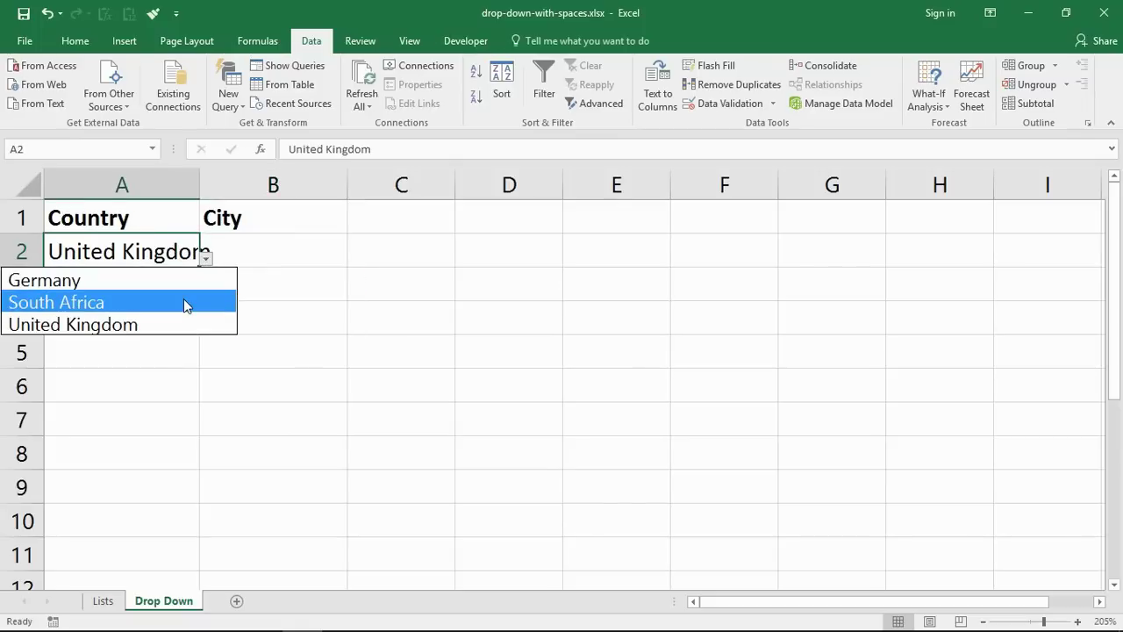
key("Escape")
left_click(298, 256)
left_click(353, 259)
left_click(332, 262)
left_click(354, 260)
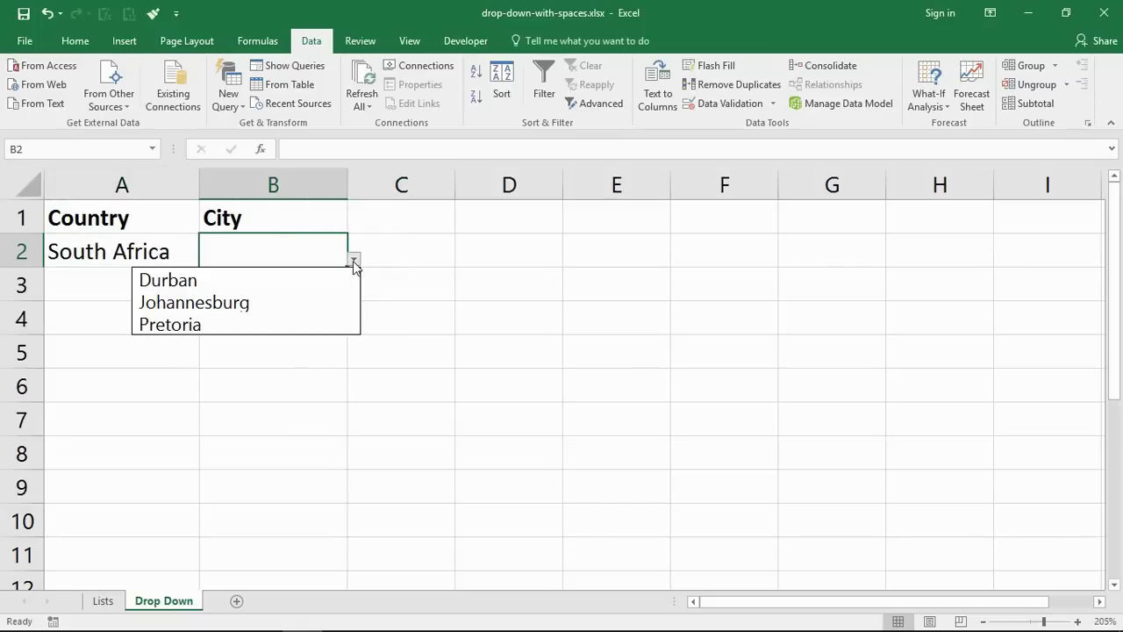